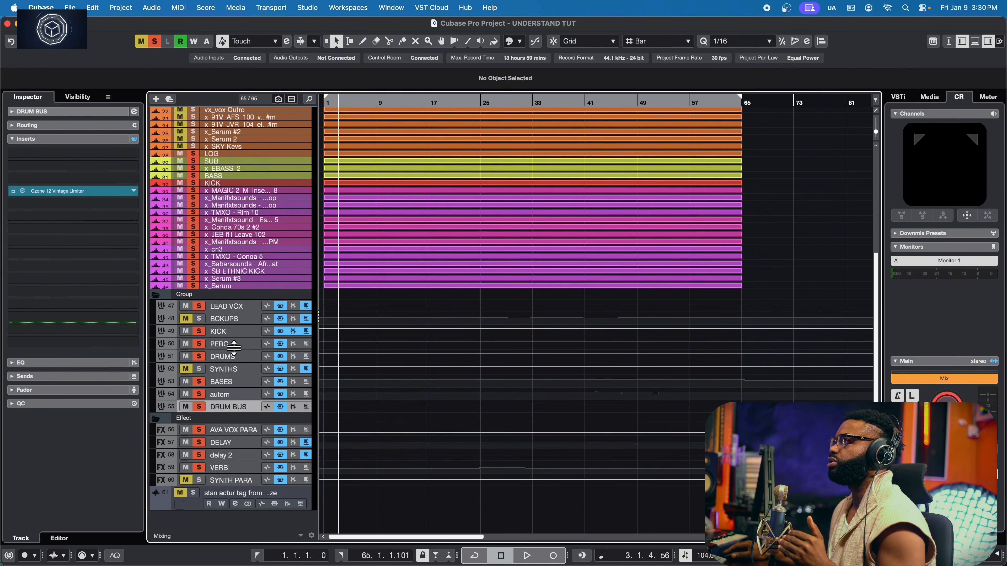
# Clear all solo and mute states, and solo the PERC and DRUMS group tracks
pyautogui.click(154, 41)
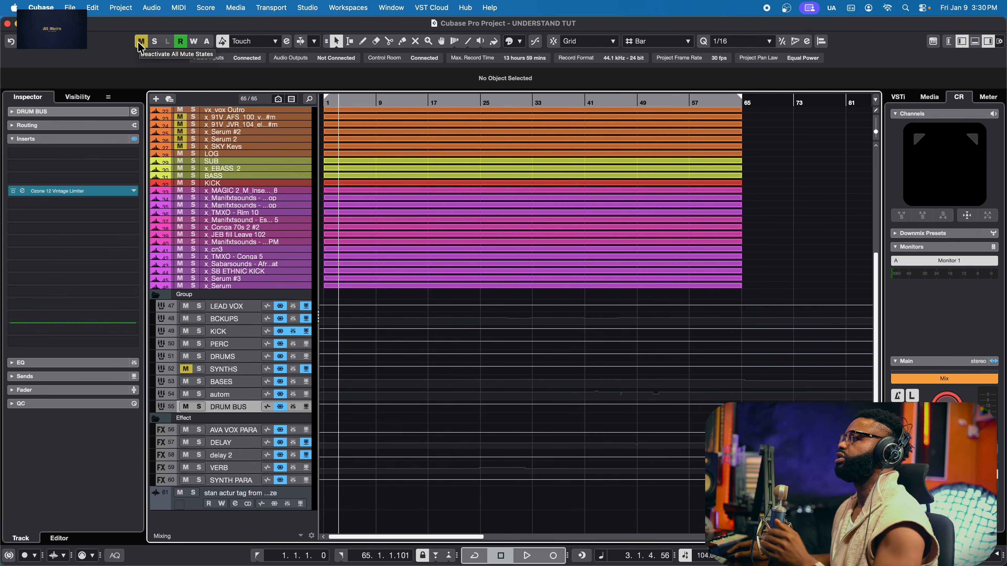
pyautogui.click(141, 42)
pyautogui.click(198, 344)
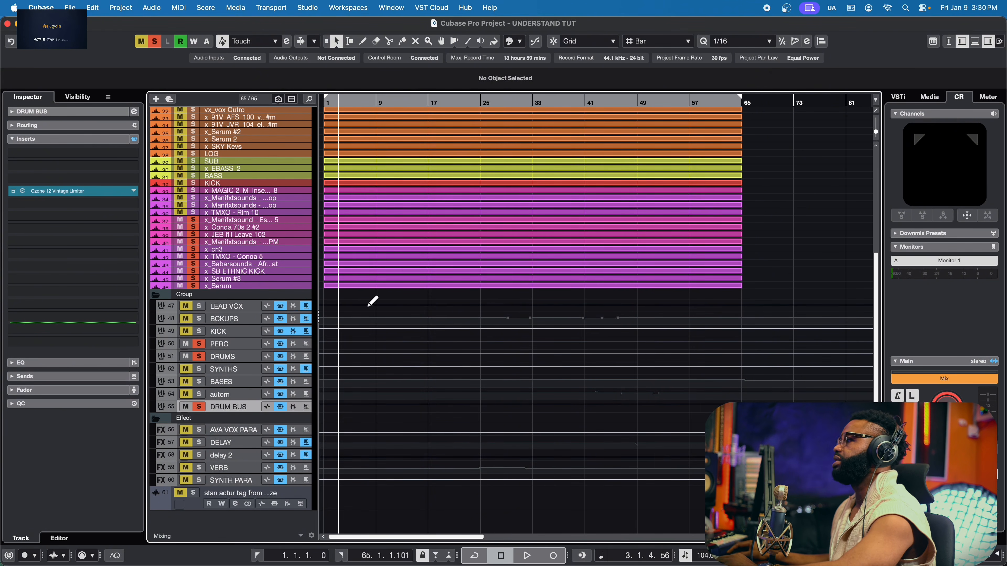
pyautogui.hotkey('shift', 'h')
pyautogui.hotkey('shift', 'h')
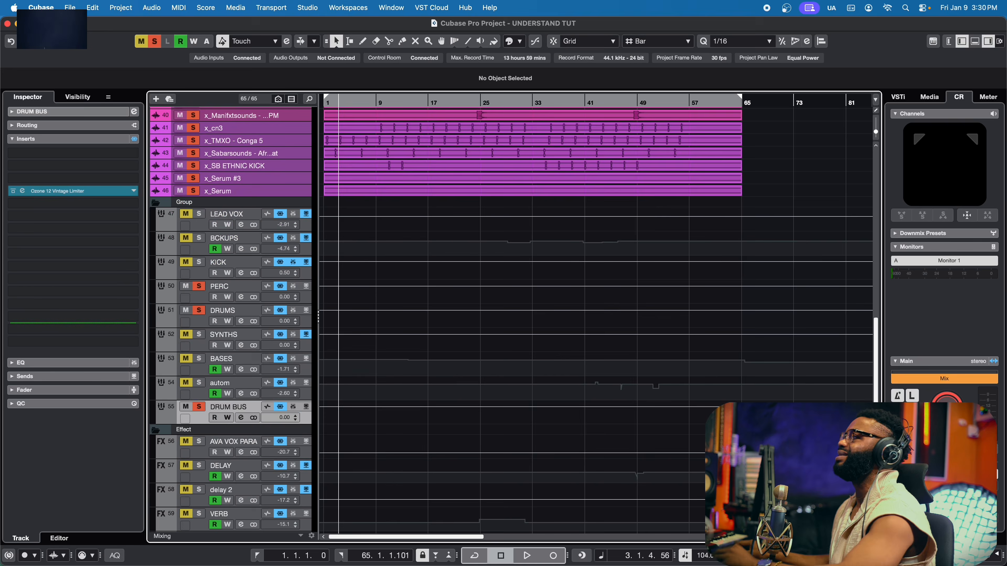
# Play the soloed percussion and drums from about bar 10 while looking over the individual drum tracks, and stop playback
pyautogui.scroll(5, 499, 301)
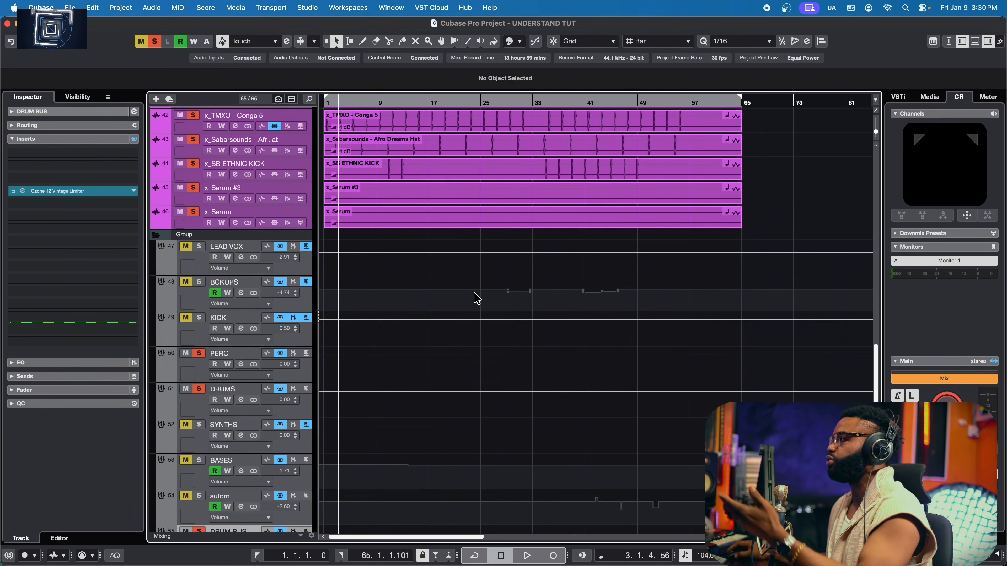
pyautogui.scroll(1, 457, 281)
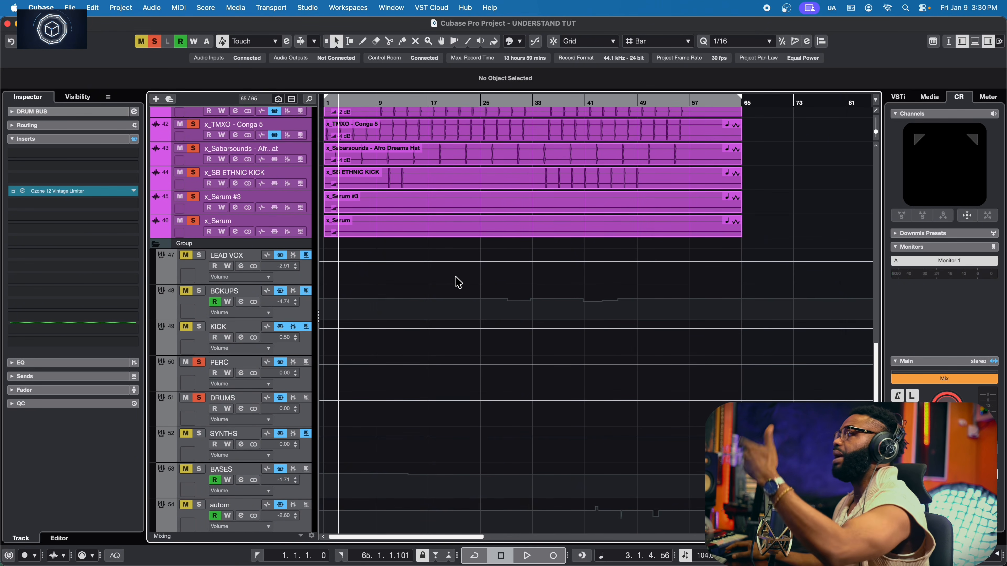
pyautogui.scroll(1, 439, 263)
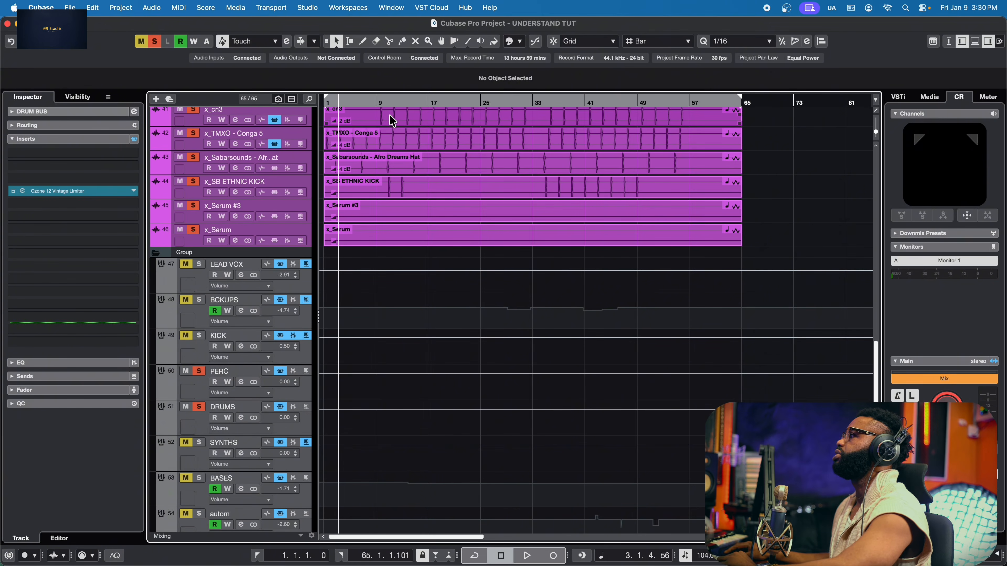
pyautogui.click(384, 104)
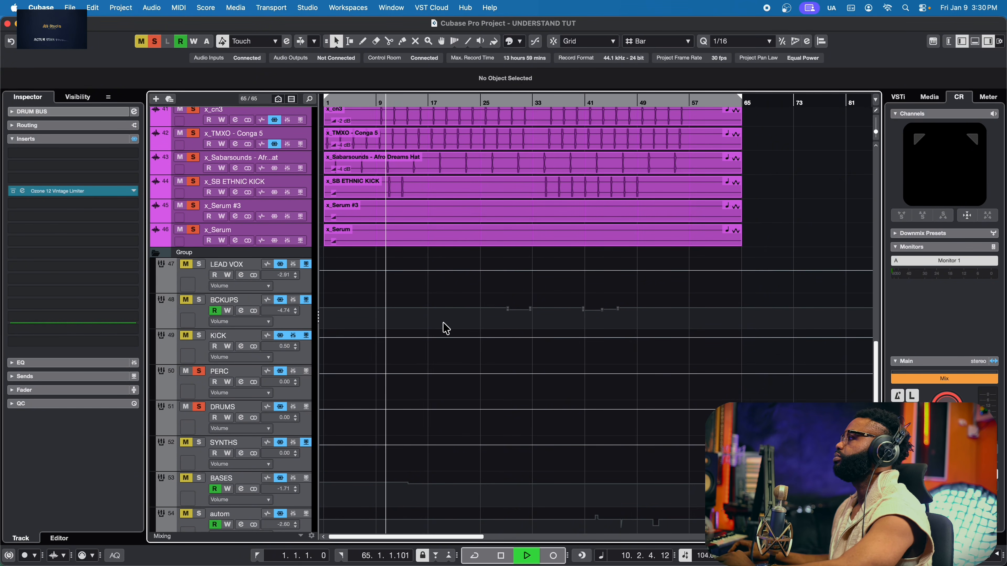
pyautogui.scroll(5, 443, 325)
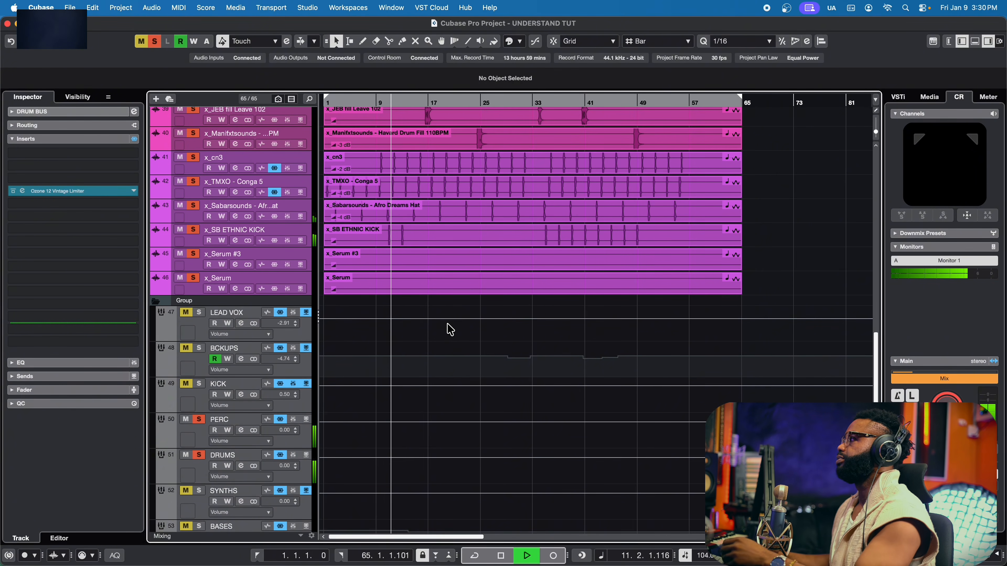
pyautogui.scroll(10, 454, 317)
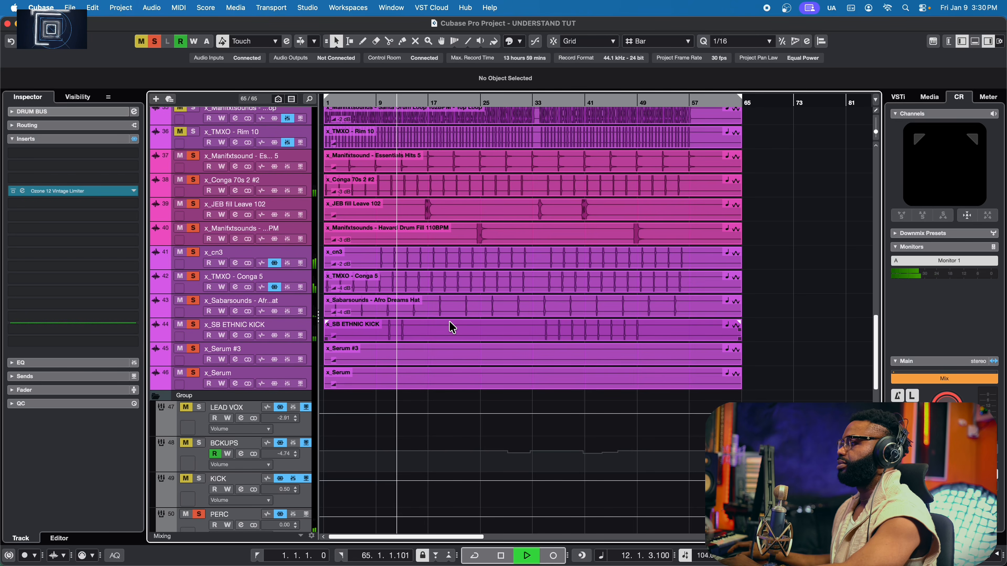
pyautogui.scroll(-2, 452, 328)
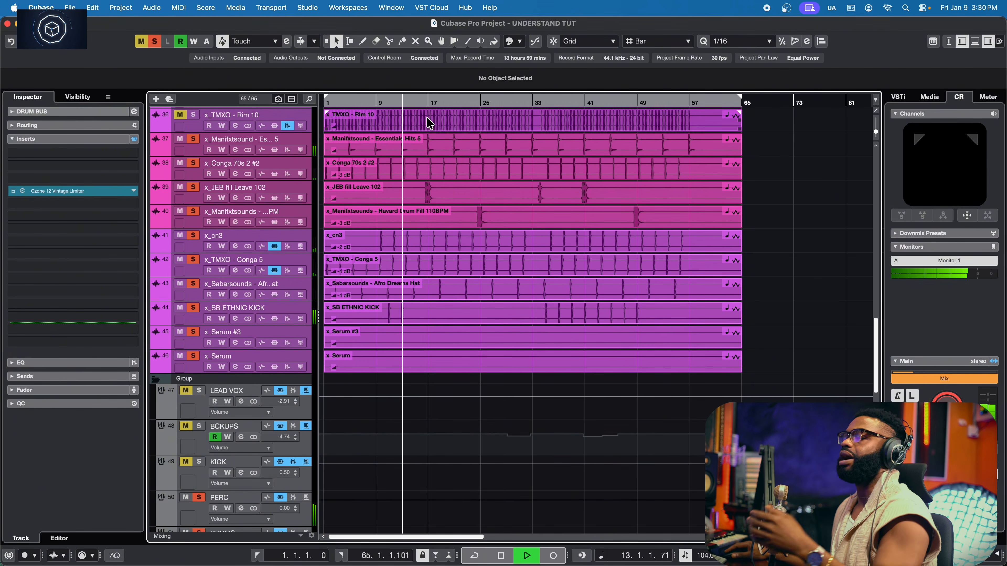
pyautogui.press('space')
# Audition the JEB fill by playing from about bar 15 into bar 17, and stop playback
pyautogui.click(419, 103)
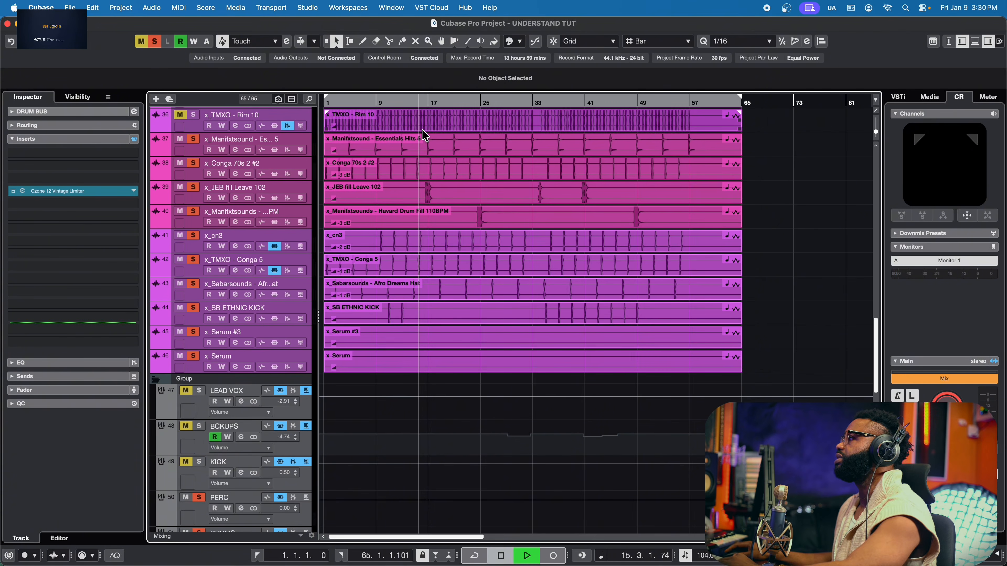
pyautogui.press('space')
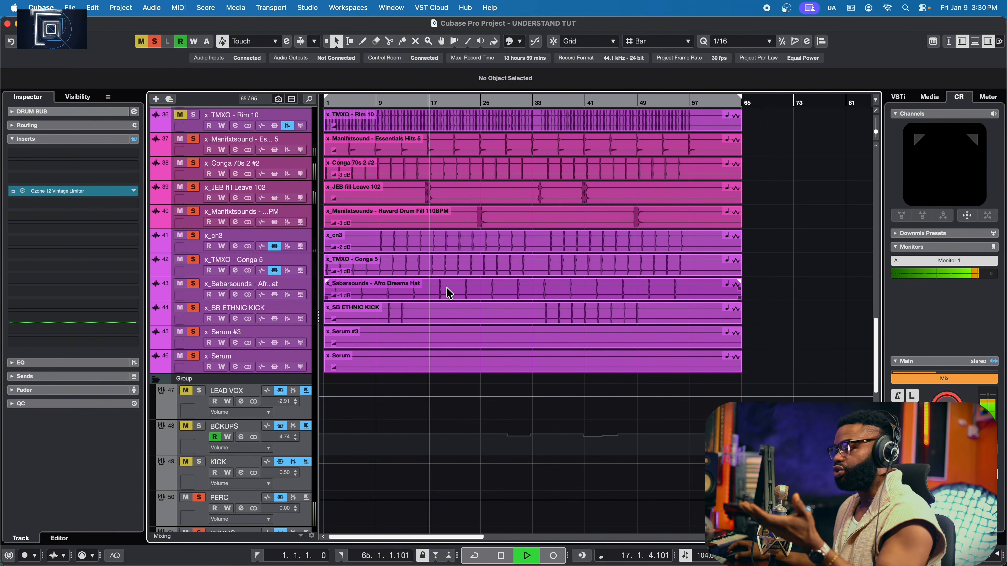
pyautogui.press('space')
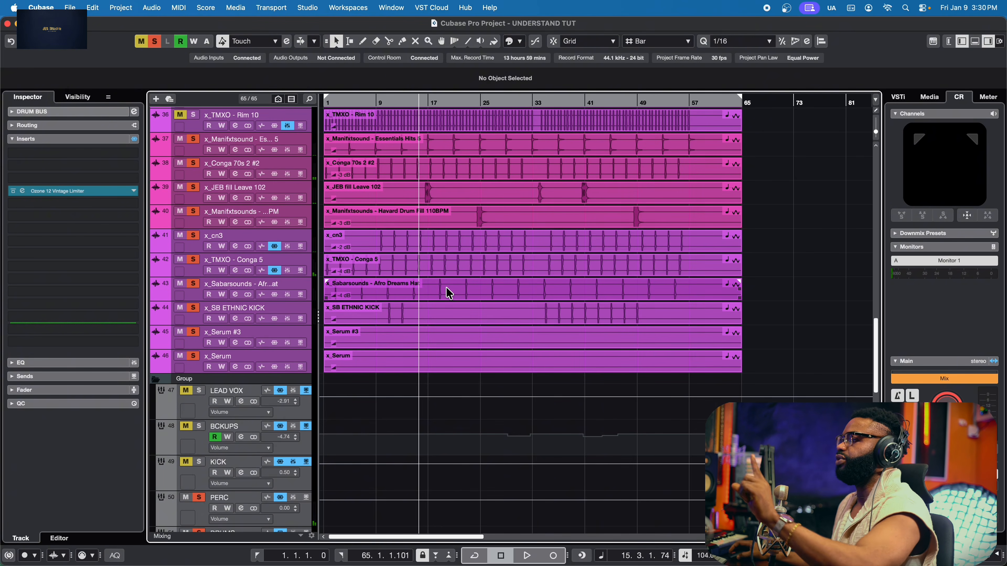
# Solo the KICK group track together with PERC and DRUMS, and select it to show its inserts
pyautogui.scroll(-5, 238, 471)
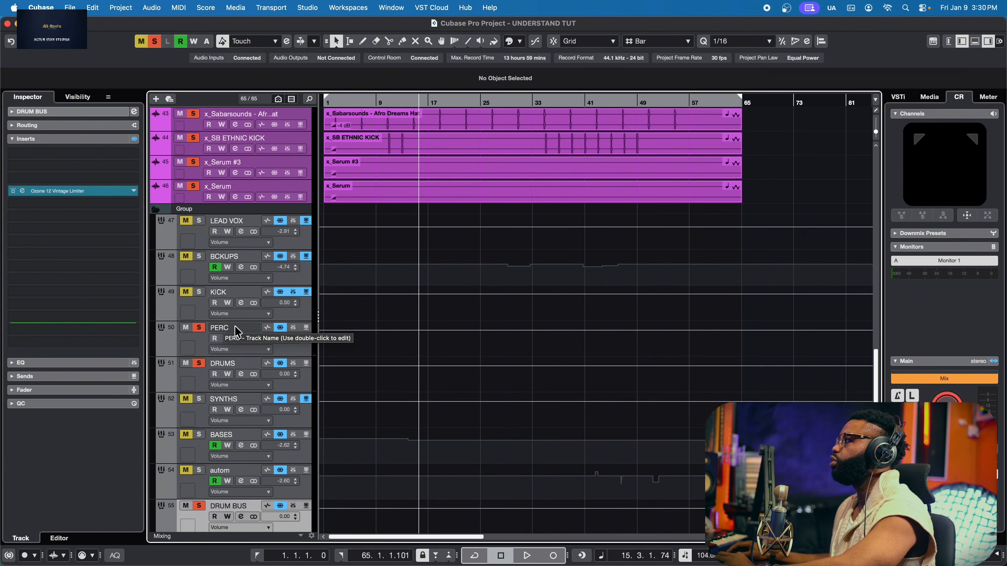
pyautogui.scroll(5, 341, 317)
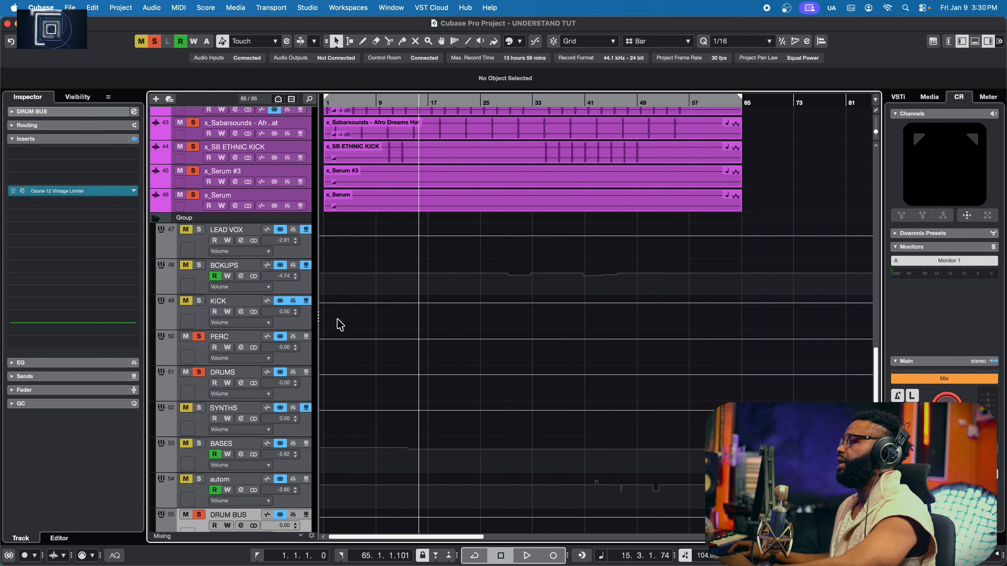
pyautogui.scroll(-2, 349, 319)
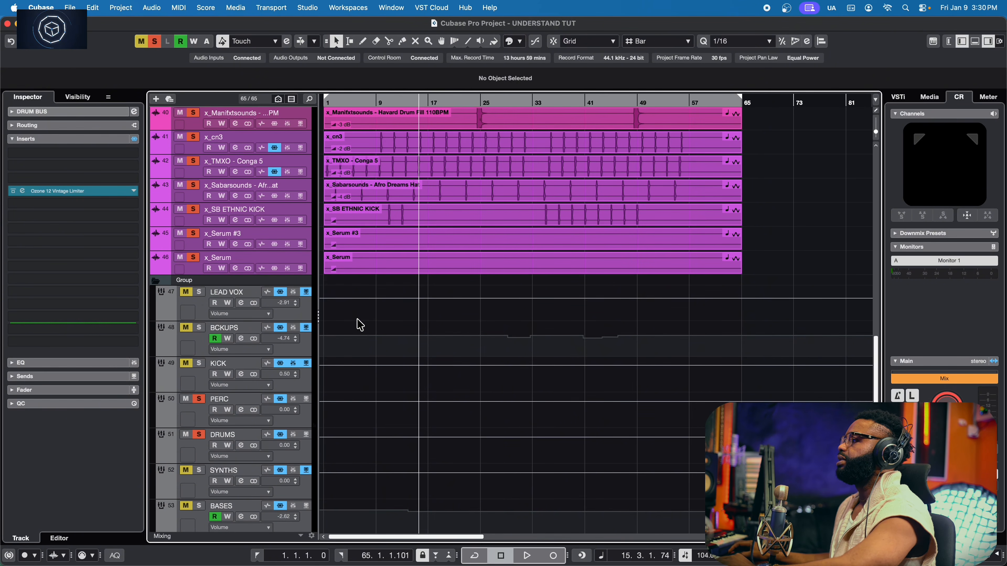
pyautogui.scroll(-1, 359, 325)
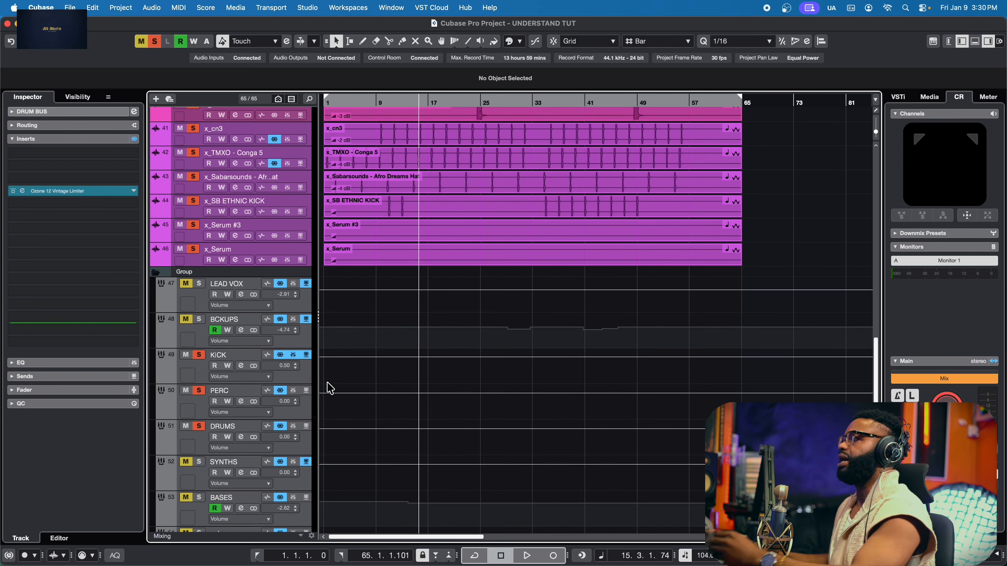
pyautogui.click(300, 374)
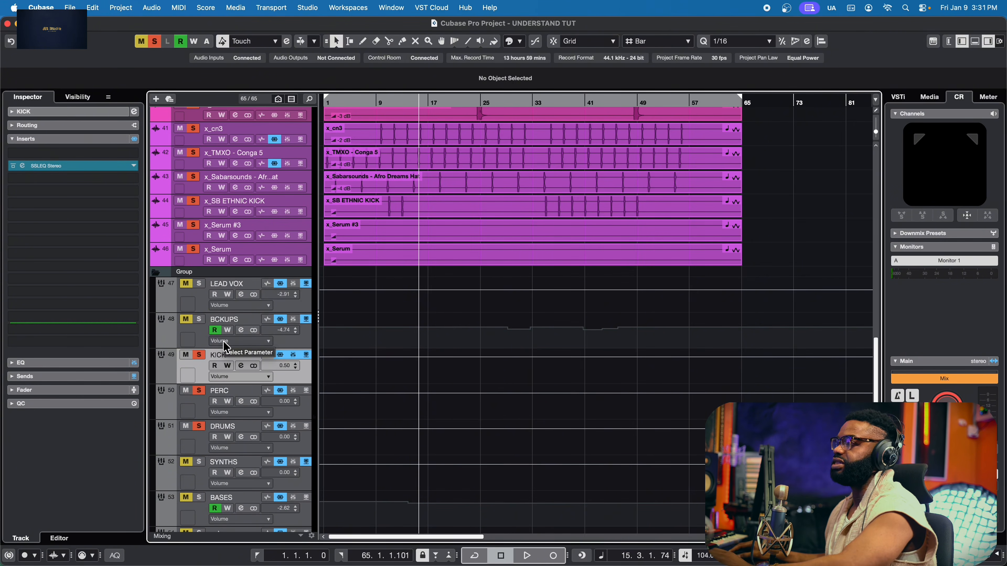
# Compare the insert chains of the DRUMS and PERC group tracks by selecting each in turn
pyautogui.scroll(-5, 312, 383)
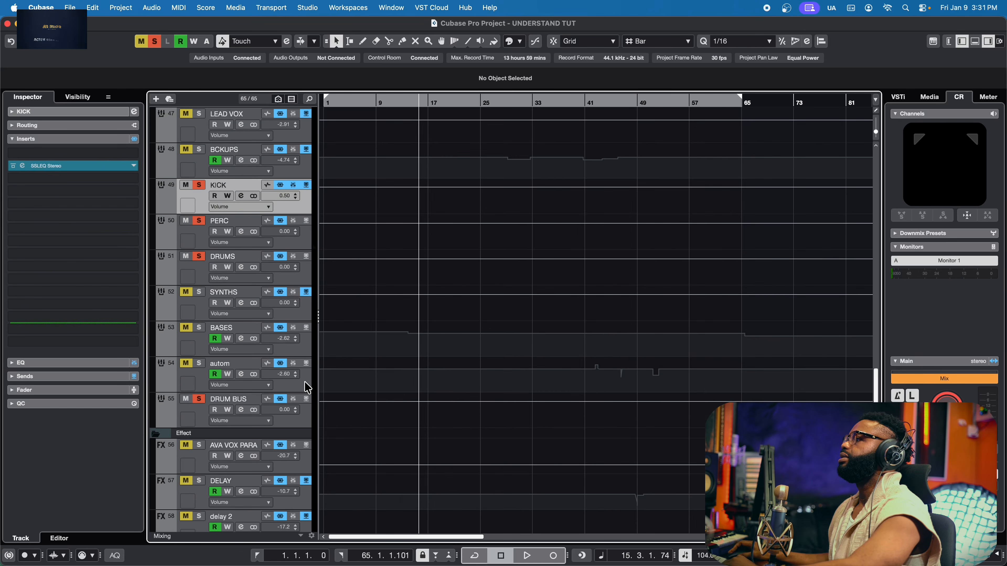
pyautogui.click(293, 282)
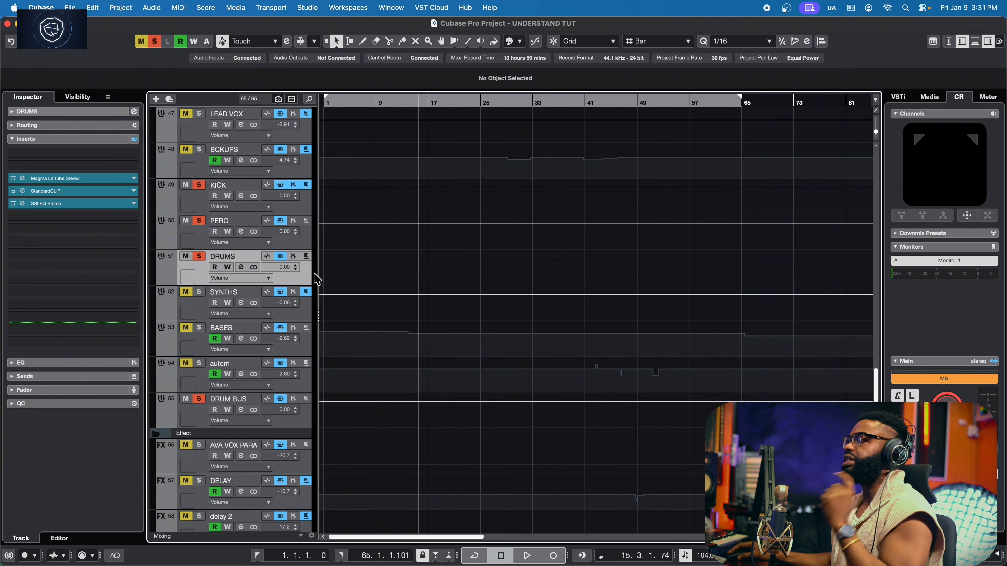
pyautogui.scroll(3, 316, 280)
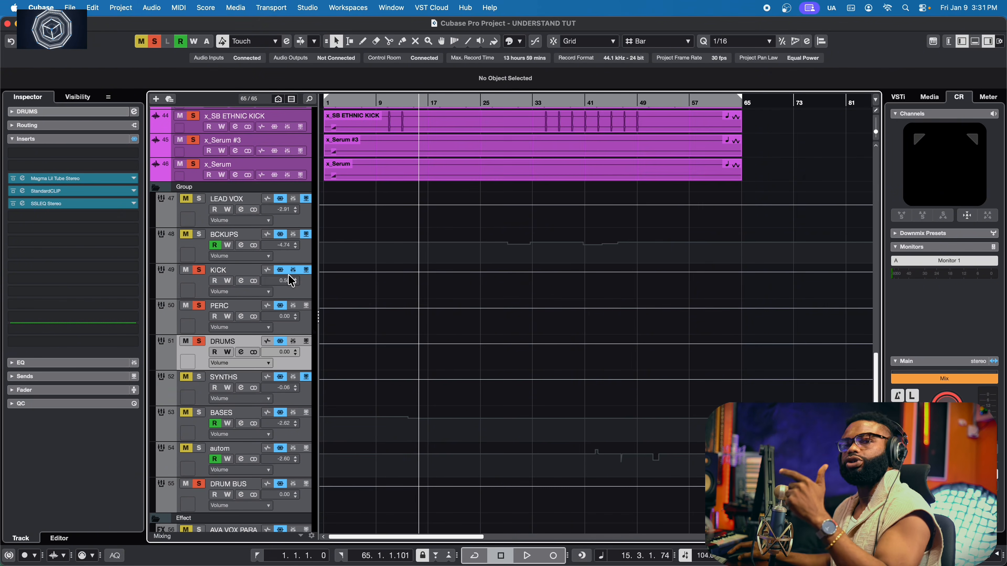
pyautogui.click(200, 321)
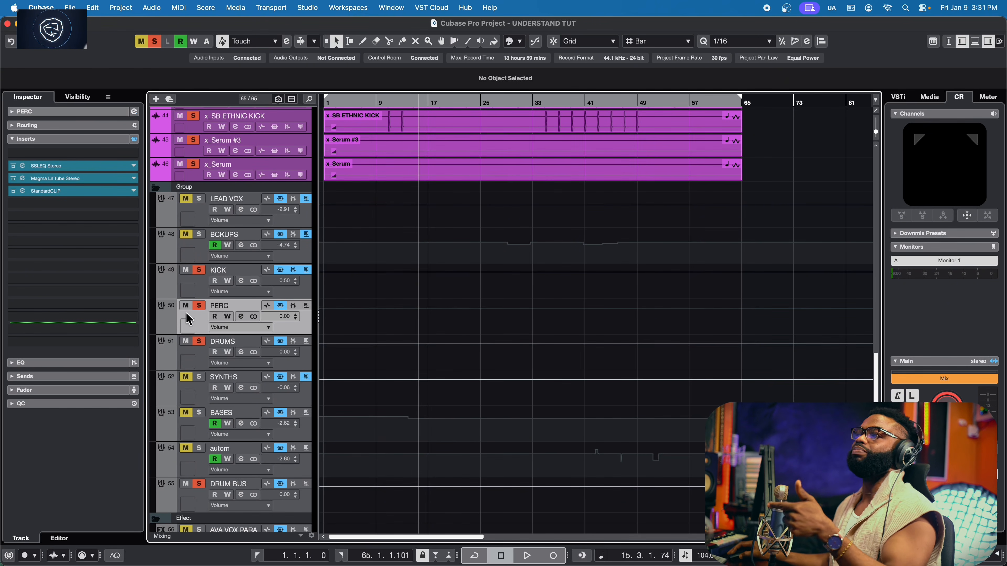
pyautogui.click(193, 354)
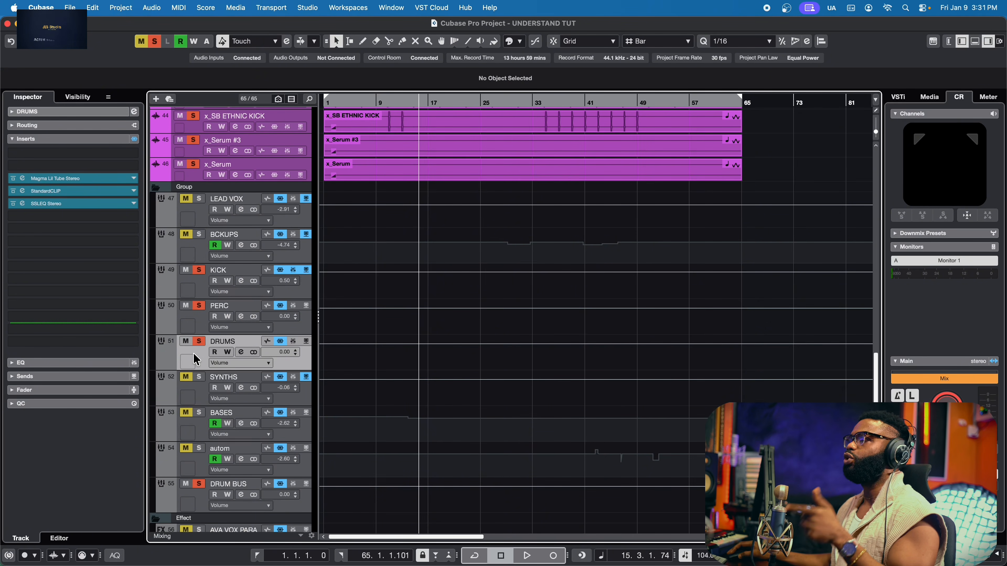
pyautogui.click(198, 322)
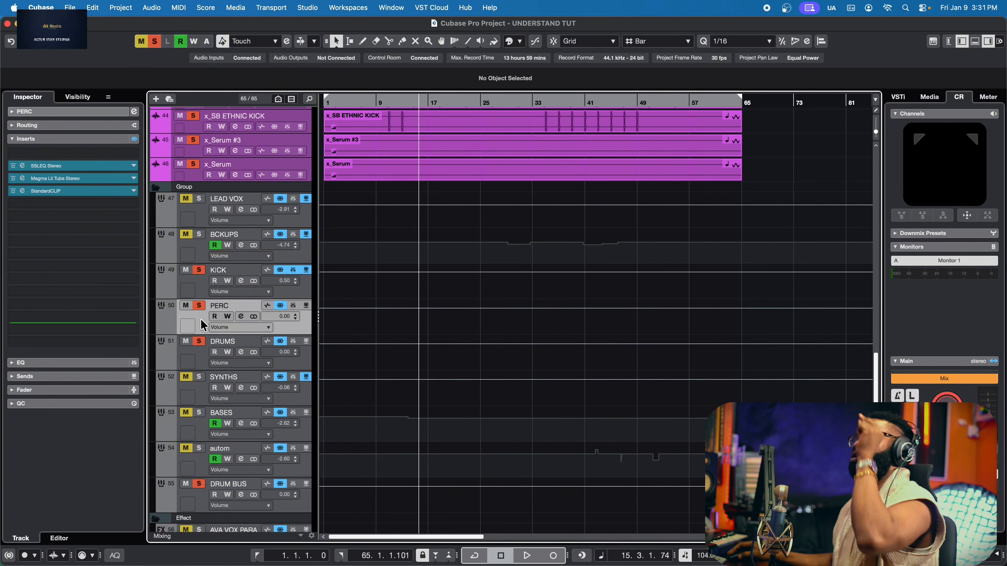
pyautogui.click(198, 359)
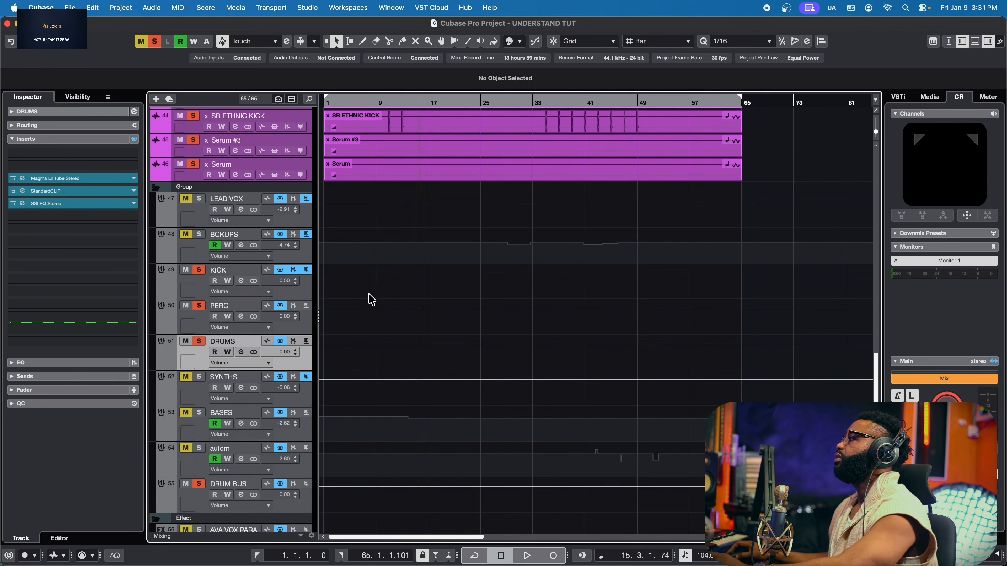
# Look over the group and effect tracks, and select the PERC group track to inspect its inserts
pyautogui.scroll(5, 371, 310)
pyautogui.scroll(-10, 357, 317)
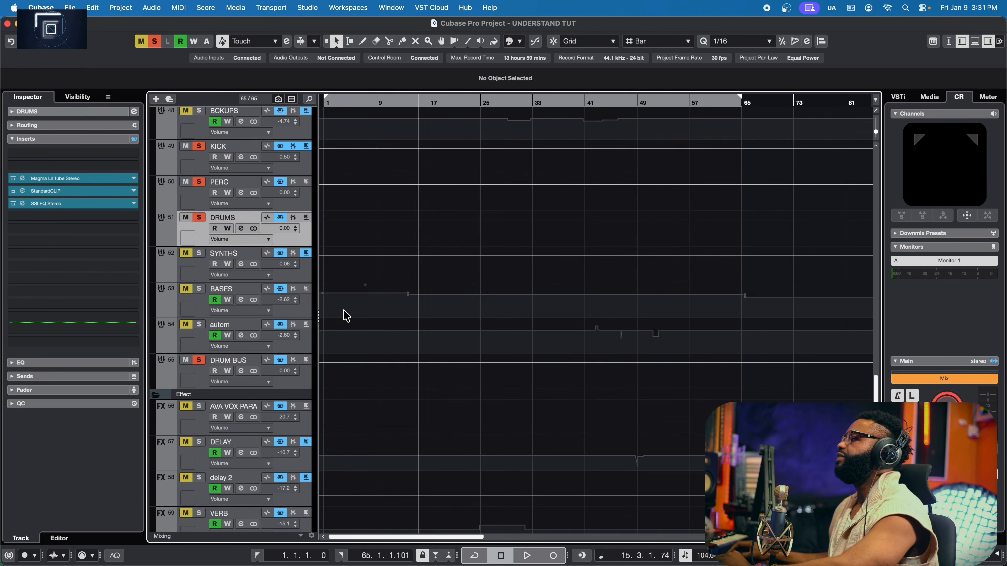
pyautogui.scroll(5, 347, 312)
pyautogui.scroll(-8, 344, 315)
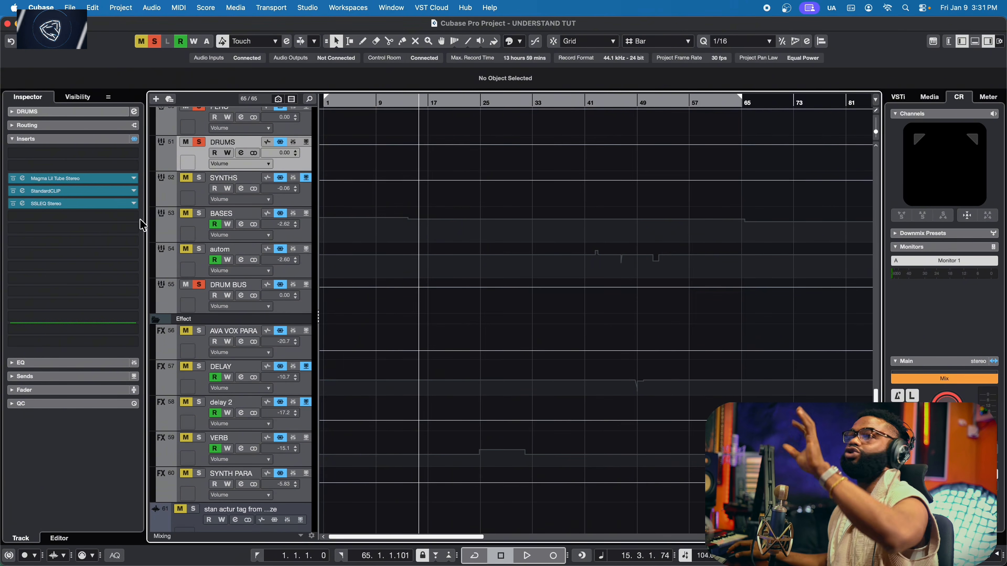
pyautogui.scroll(3, 217, 295)
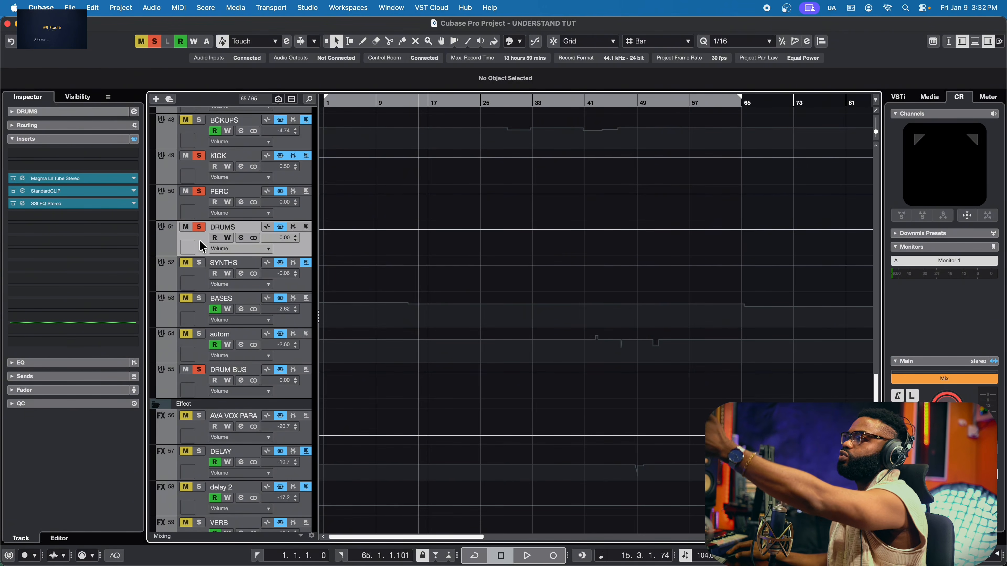
pyautogui.click(199, 205)
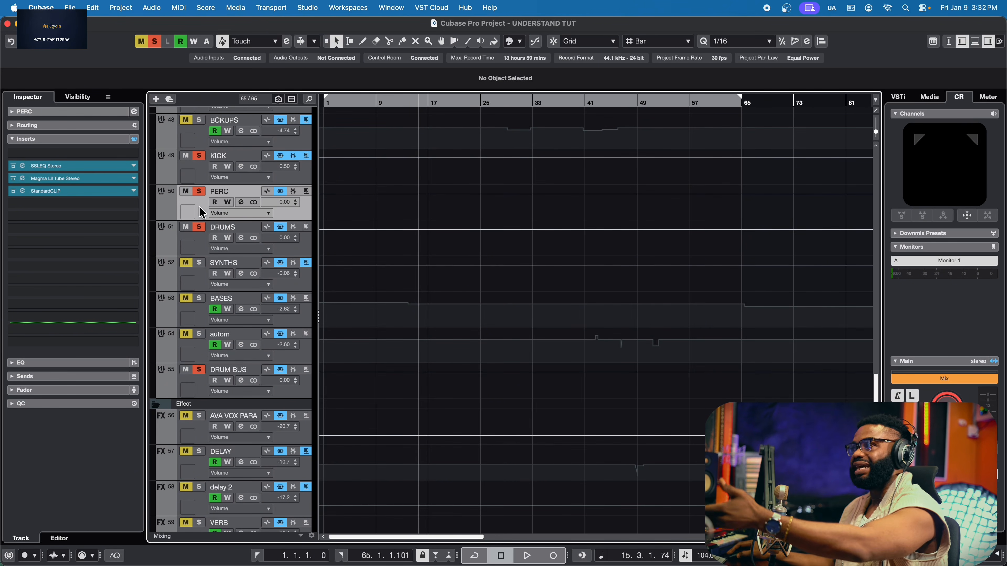
# Check the output routing of the KICK, DRUMS and DRUM BUS group tracks
pyautogui.click(199, 169)
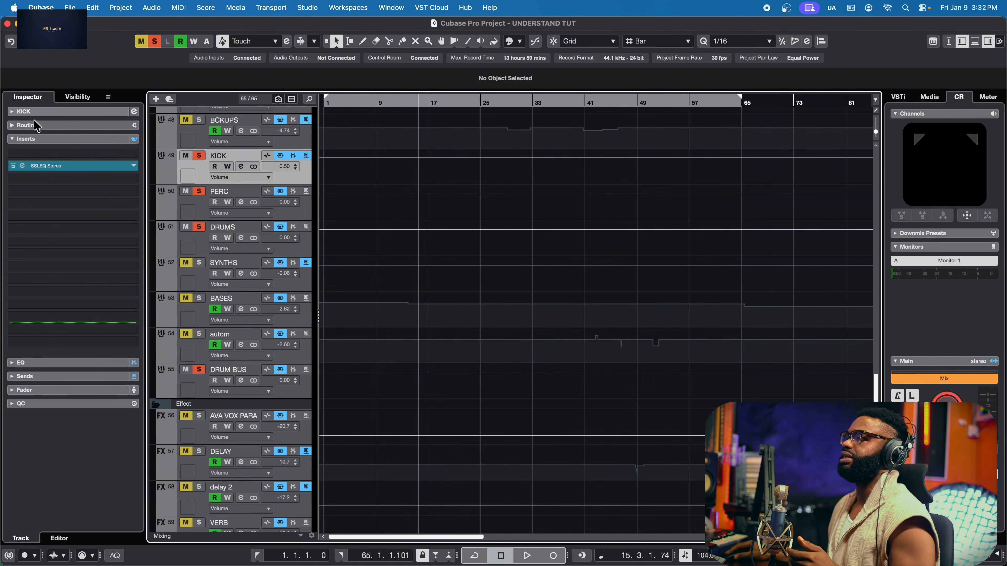
pyautogui.click(20, 112)
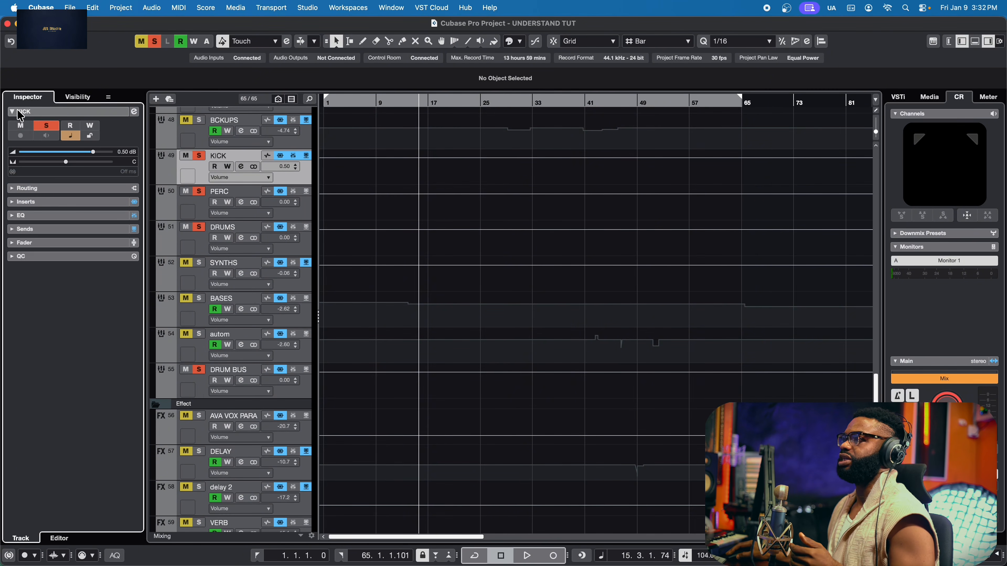
pyautogui.click(10, 189)
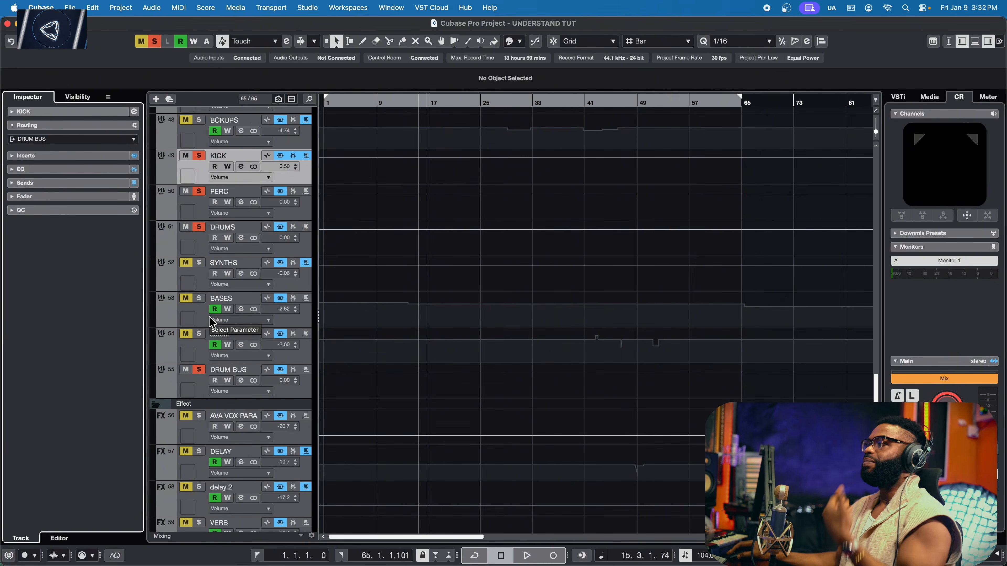
pyautogui.click(199, 245)
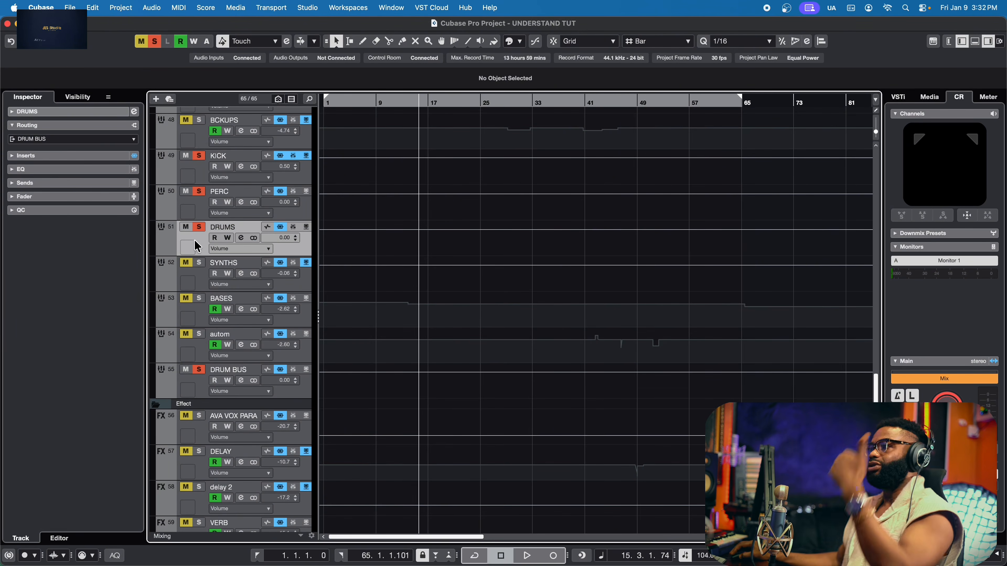
pyautogui.click(198, 387)
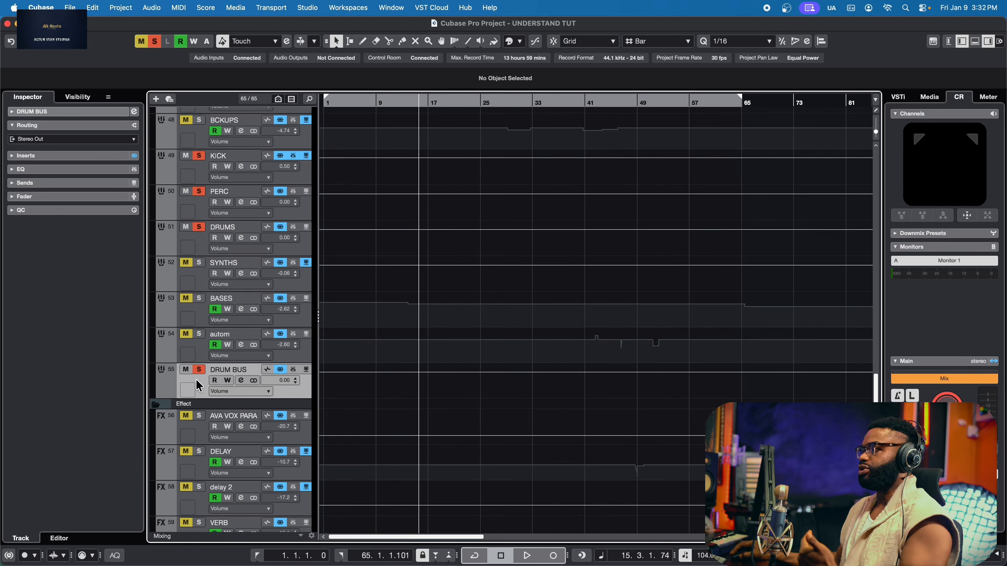
pyautogui.rightClick(176, 388)
pyautogui.click(167, 377)
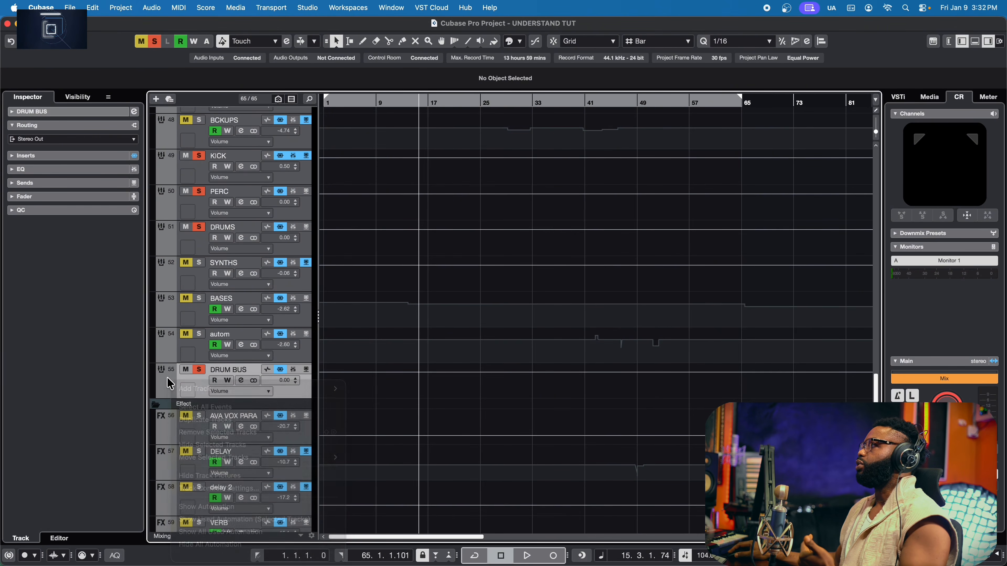
# Colour the DRUM BUS group track red
pyautogui.click(517, 42)
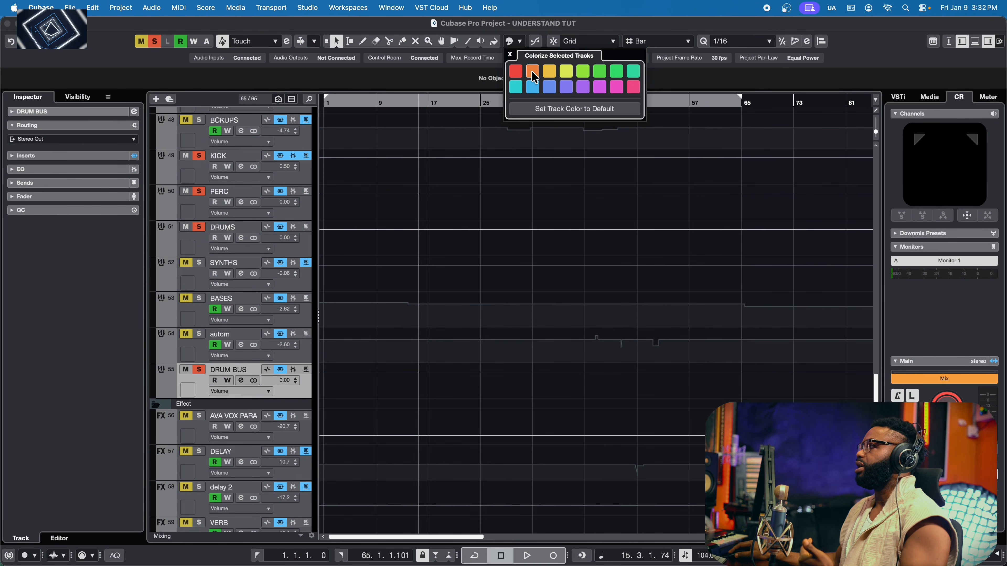
pyautogui.click(515, 71)
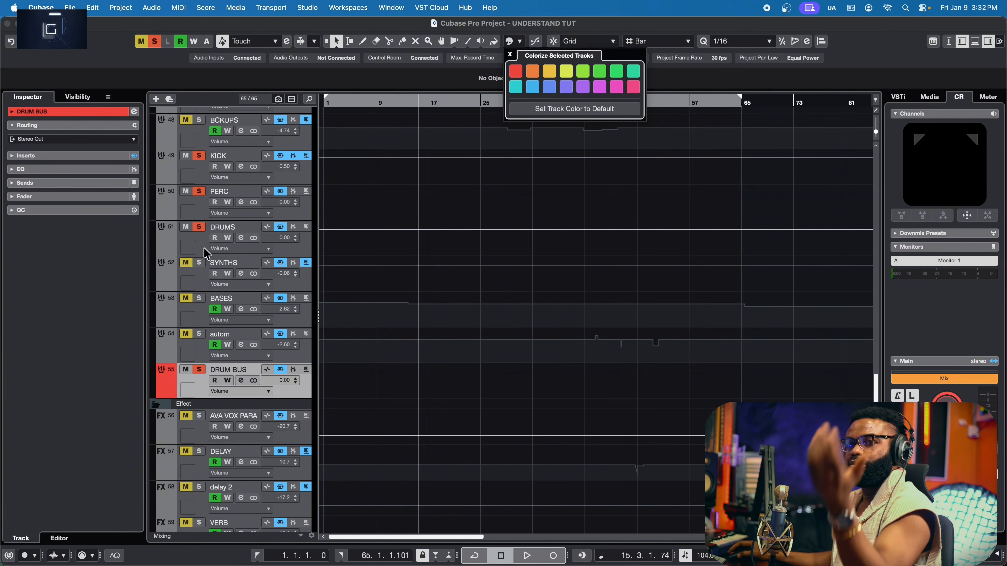
# Play the soloed percussion and drum tracks from around bar 9 and look over their clips
pyautogui.click(390, 104)
pyautogui.click(376, 103)
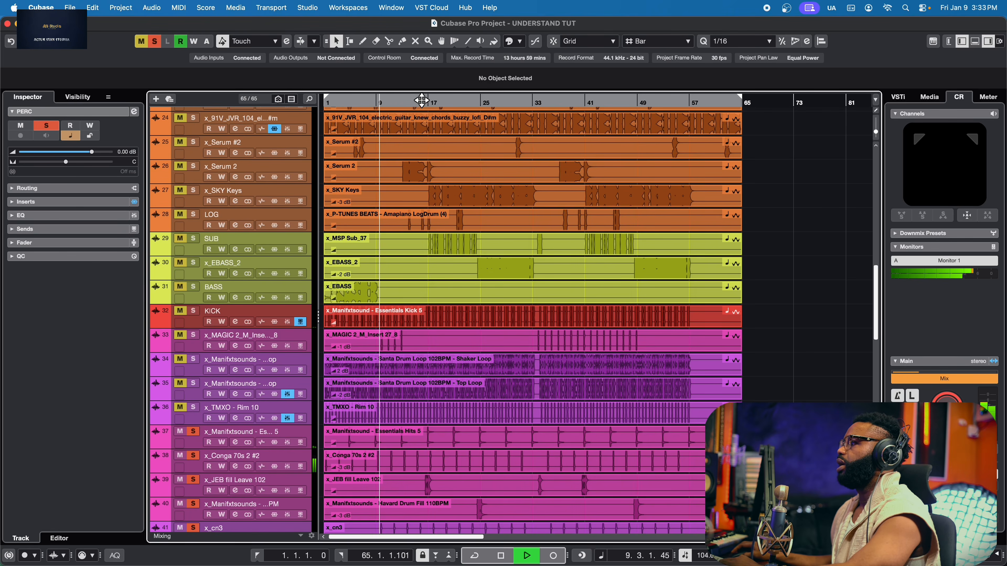
pyautogui.scroll(-10, 446, 246)
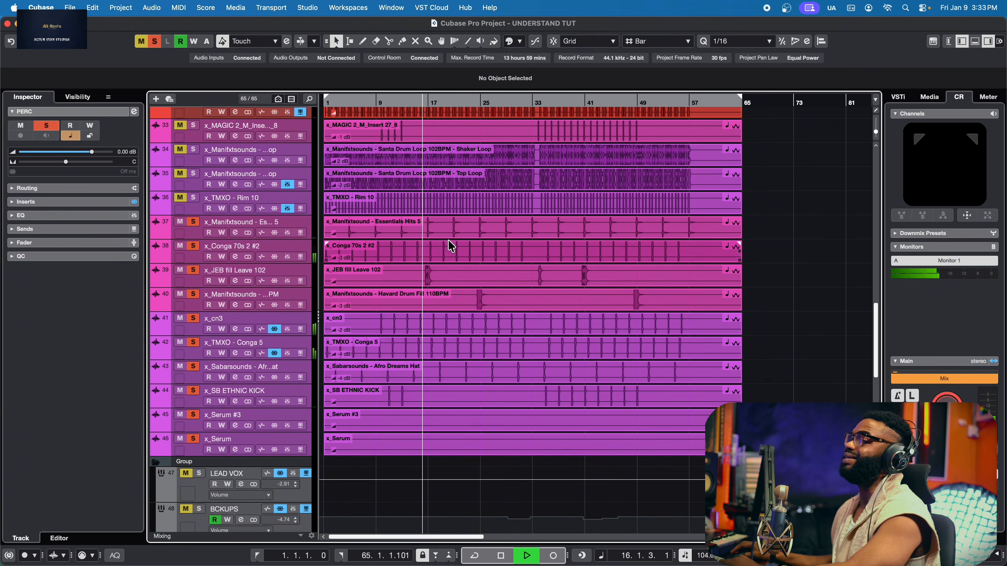
pyautogui.scroll(-5, 440, 250)
pyautogui.press('space')
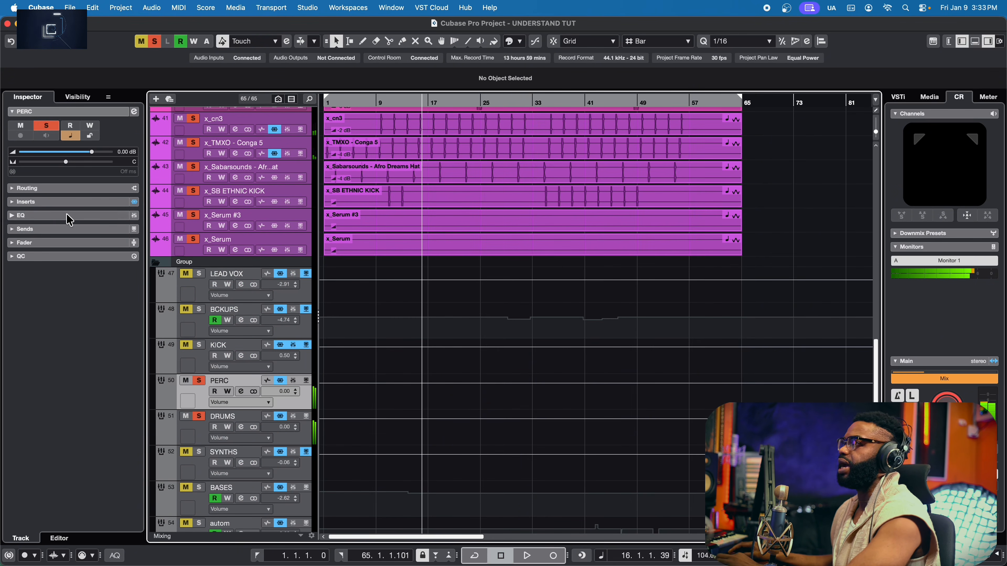
# Open the SSLEQ Stereo insert on the PERC group, audition it in playback, and toggle its Analog switch
pyautogui.click(67, 203)
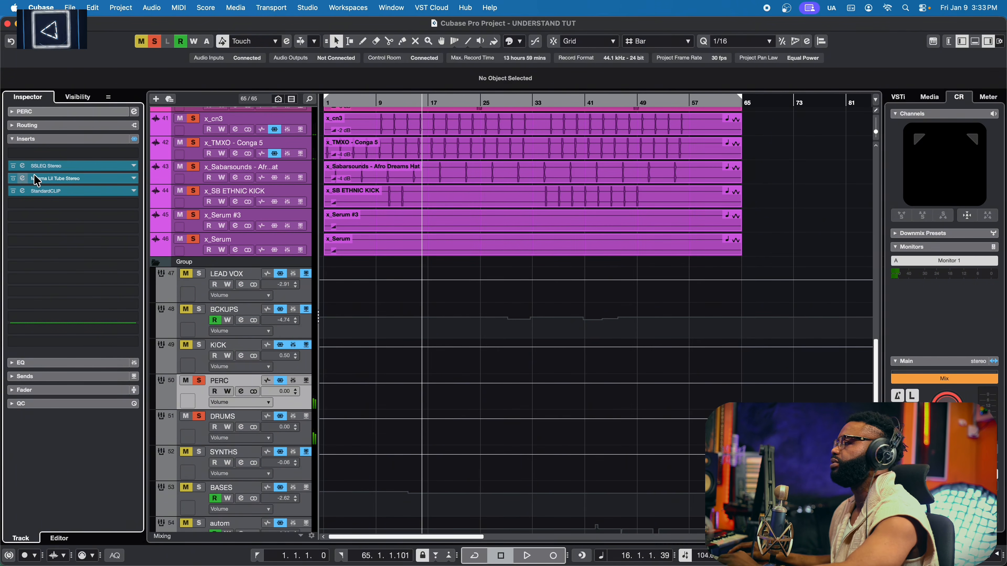
pyautogui.click(22, 166)
pyautogui.moveTo(487, 199); pyautogui.dragTo(451, 183)
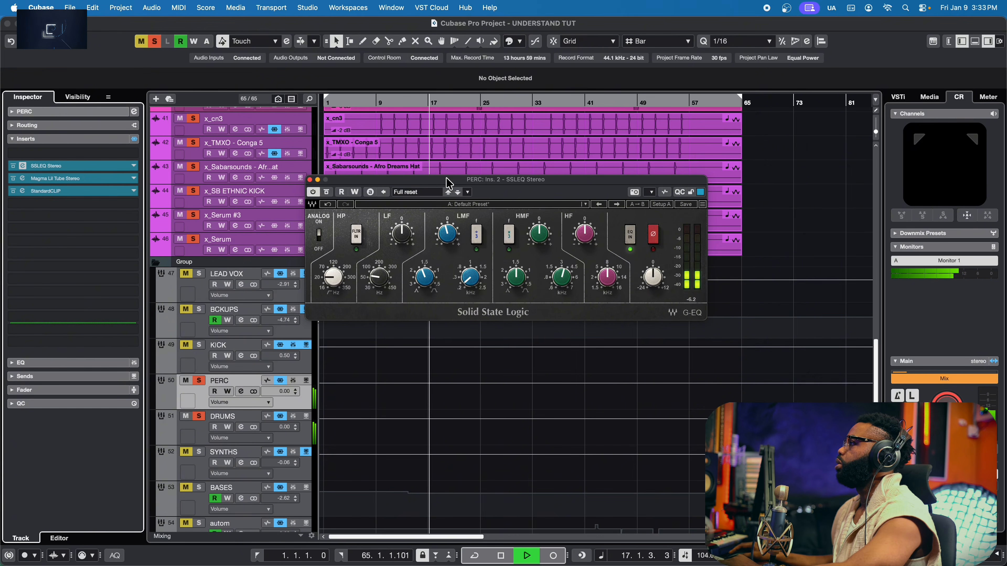
pyautogui.press('space')
pyautogui.moveTo(446, 178); pyautogui.dragTo(425, 177)
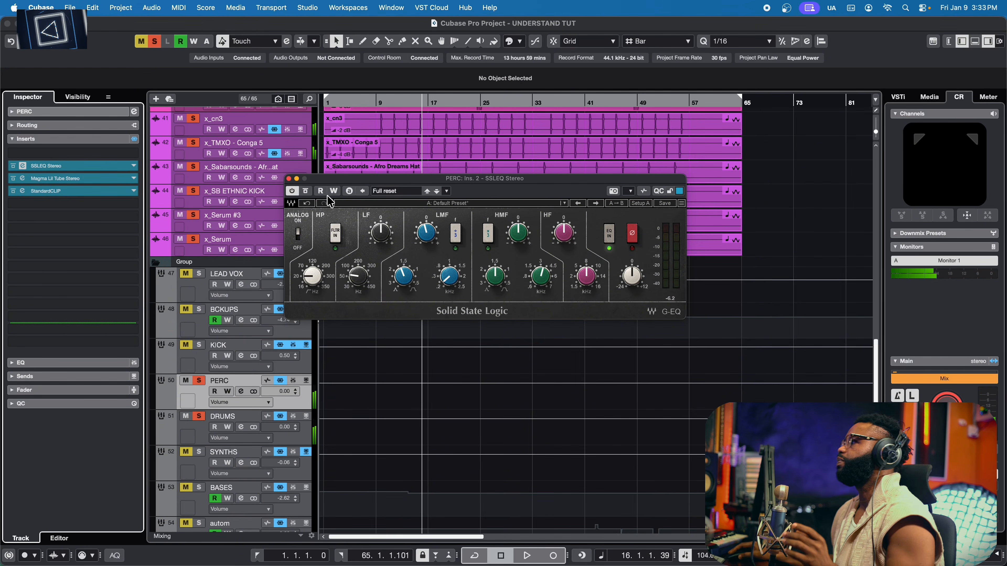
pyautogui.click(298, 237)
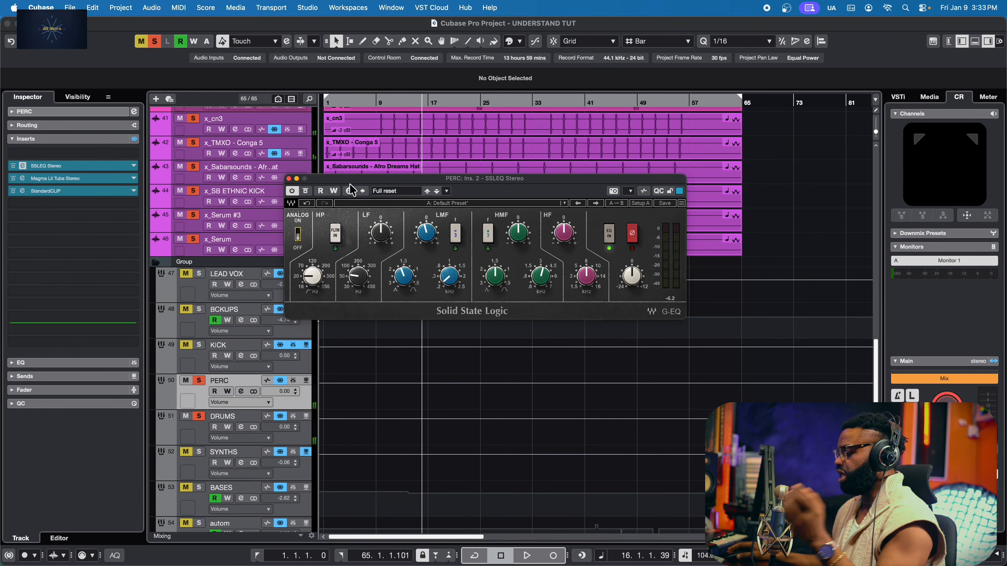
pyautogui.moveTo(350, 180); pyautogui.dragTo(292, 144)
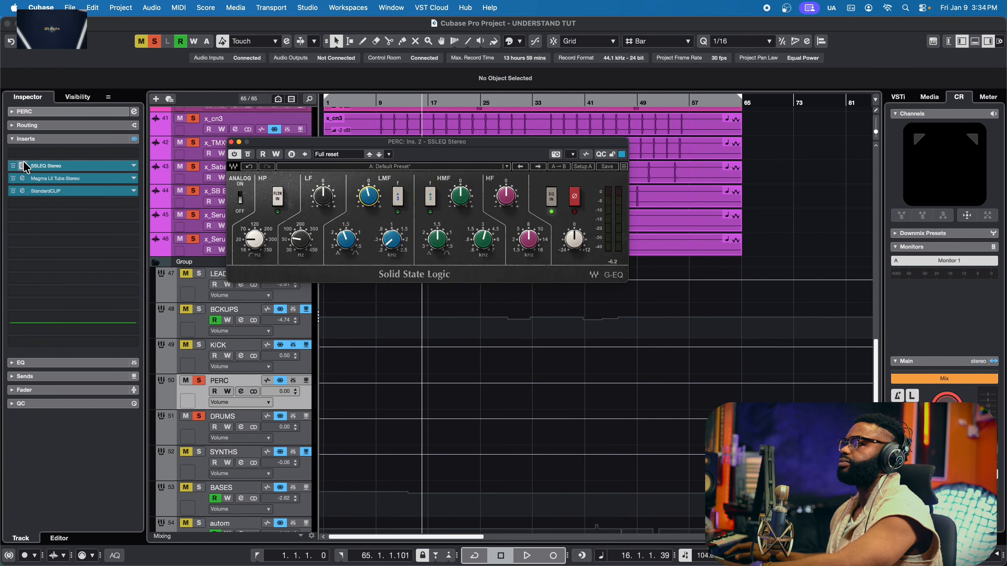
# Examine the Magma Lil Tube Stereo insert on the PERC group, closing the SSLEQ Stereo window as well
pyautogui.click(23, 179)
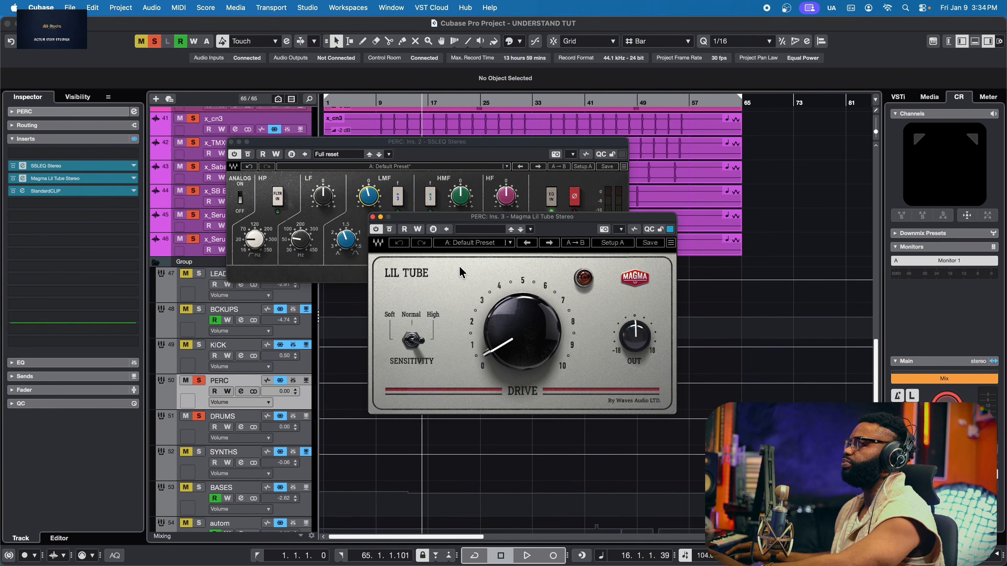
pyautogui.click(372, 217)
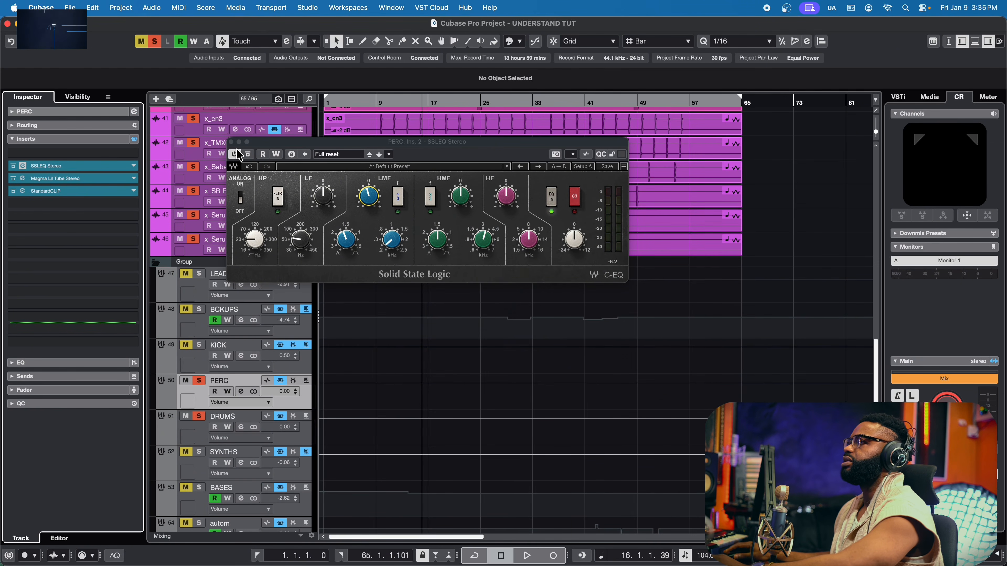
pyautogui.click(231, 142)
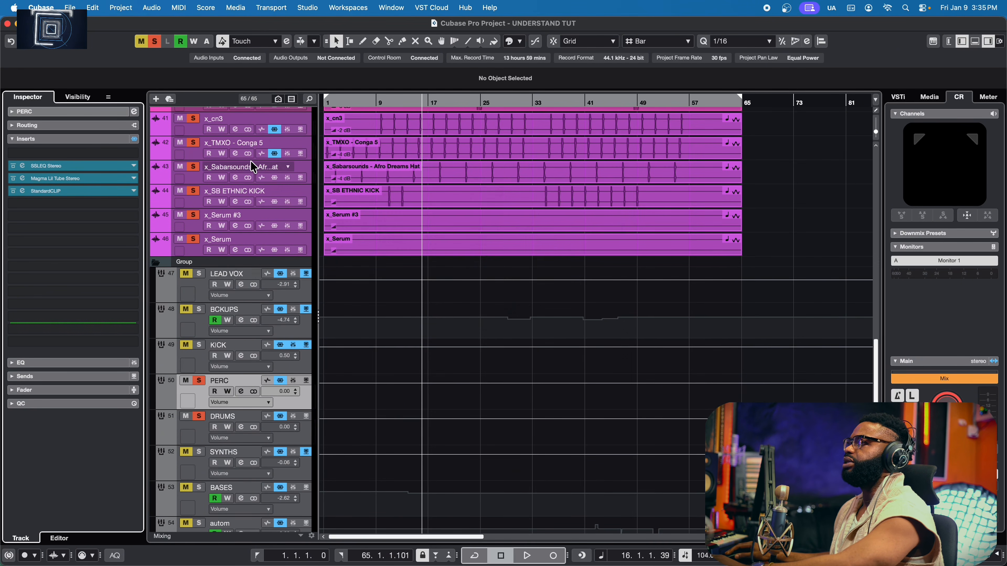
pyautogui.click(23, 178)
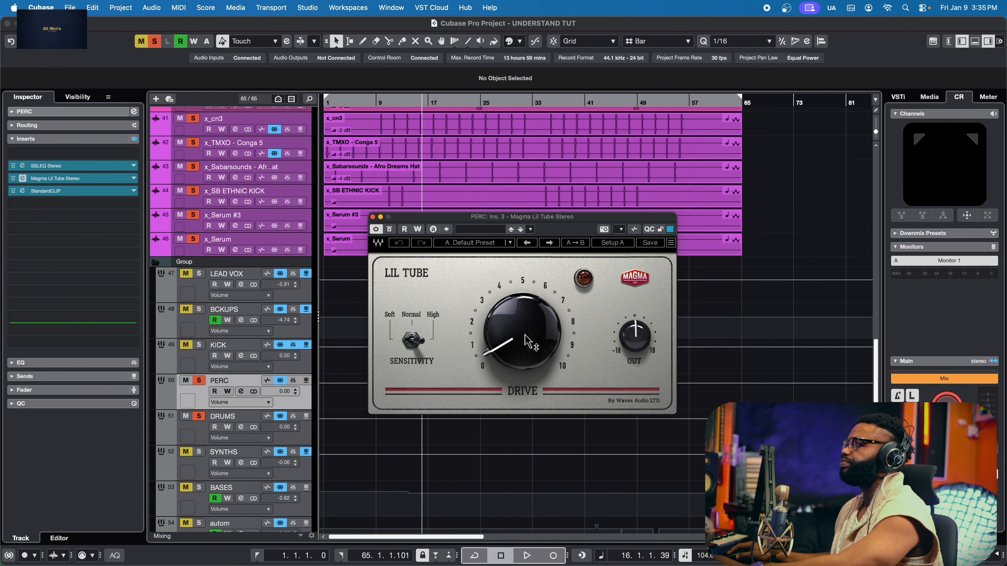
pyautogui.click(373, 217)
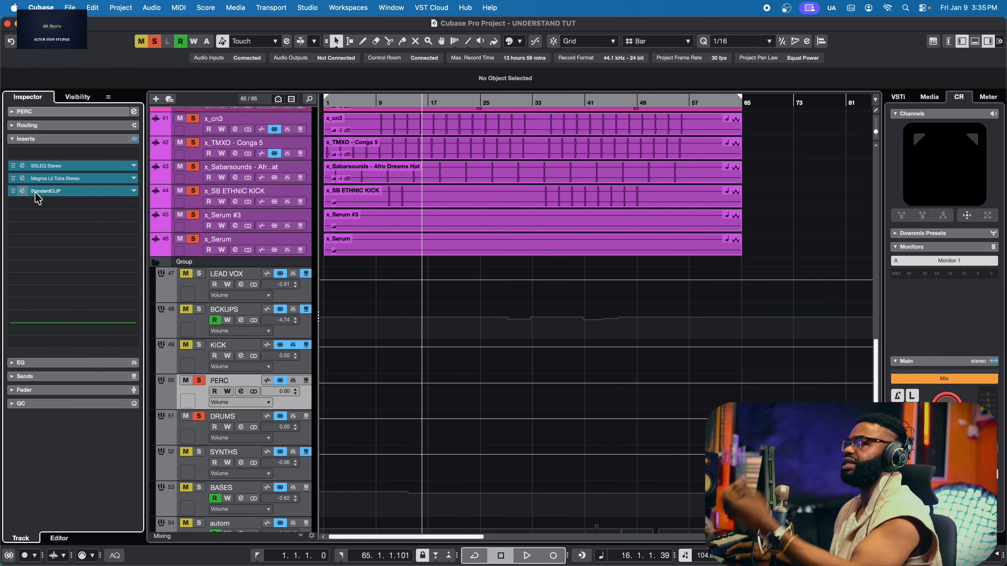
# Open the StandardCLIP insert on the PERC group and watch its clip curve and meters during playback
pyautogui.click(23, 190)
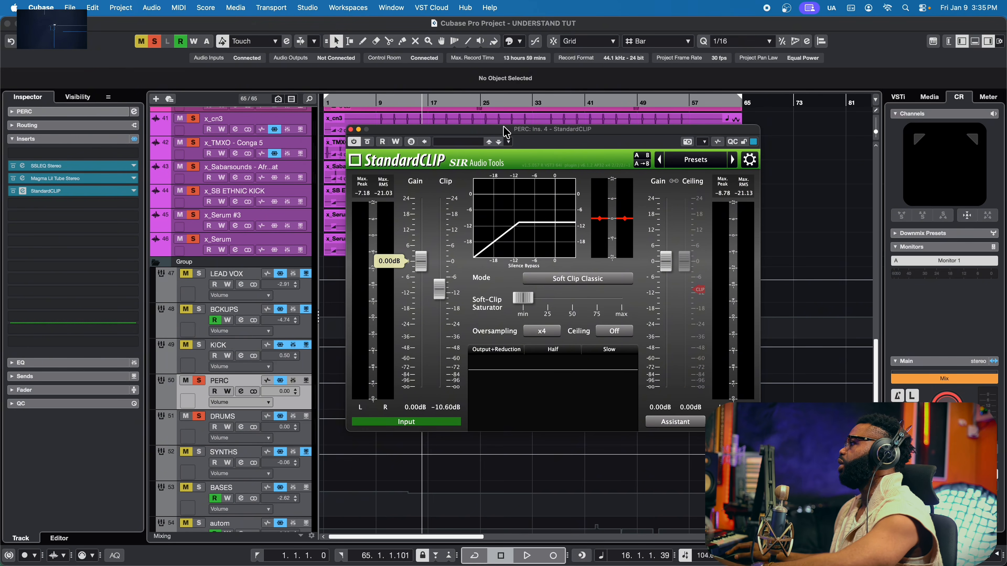
pyautogui.moveTo(507, 132); pyautogui.dragTo(447, 140)
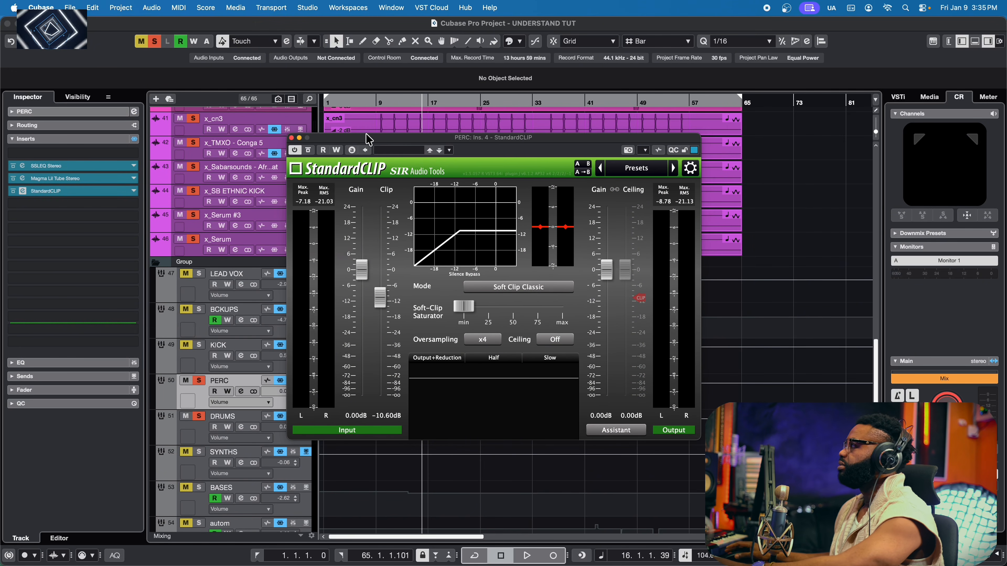
pyautogui.moveTo(369, 139); pyautogui.dragTo(390, 126)
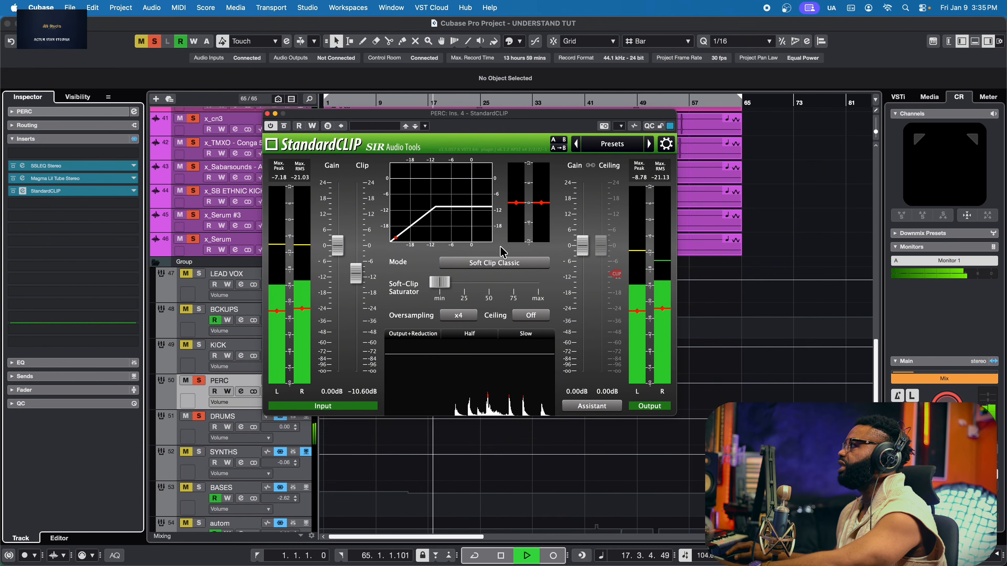
pyautogui.moveTo(451, 114); pyautogui.dragTo(435, 110)
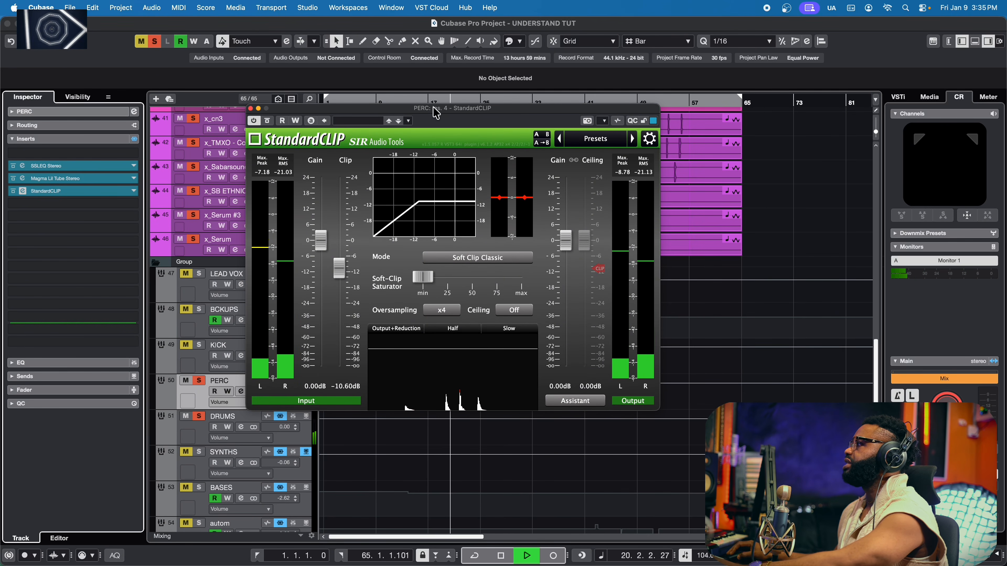
pyautogui.moveTo(438, 114); pyautogui.dragTo(408, 150)
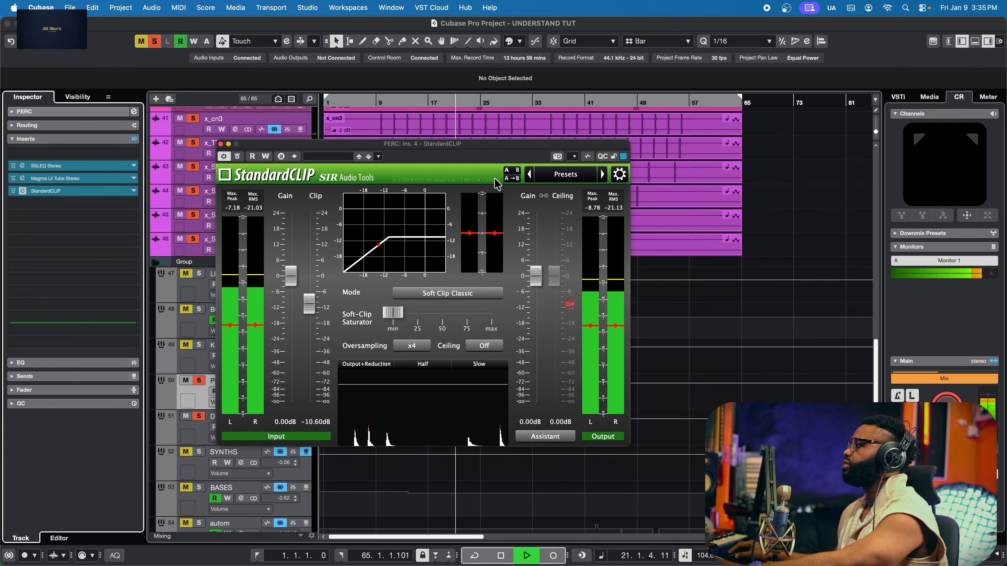
pyautogui.moveTo(473, 145); pyautogui.dragTo(496, 232)
# Compare the percussion clips with StandardCLIP's gain reduction during playback, and close the plug-in window
pyautogui.scroll(15, 491, 179)
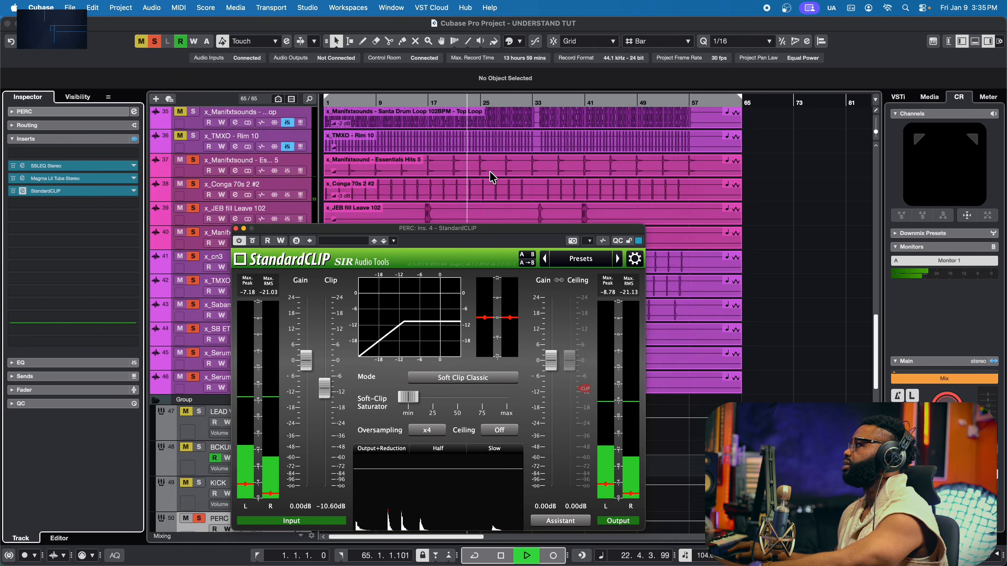
pyautogui.scroll(-10, 491, 178)
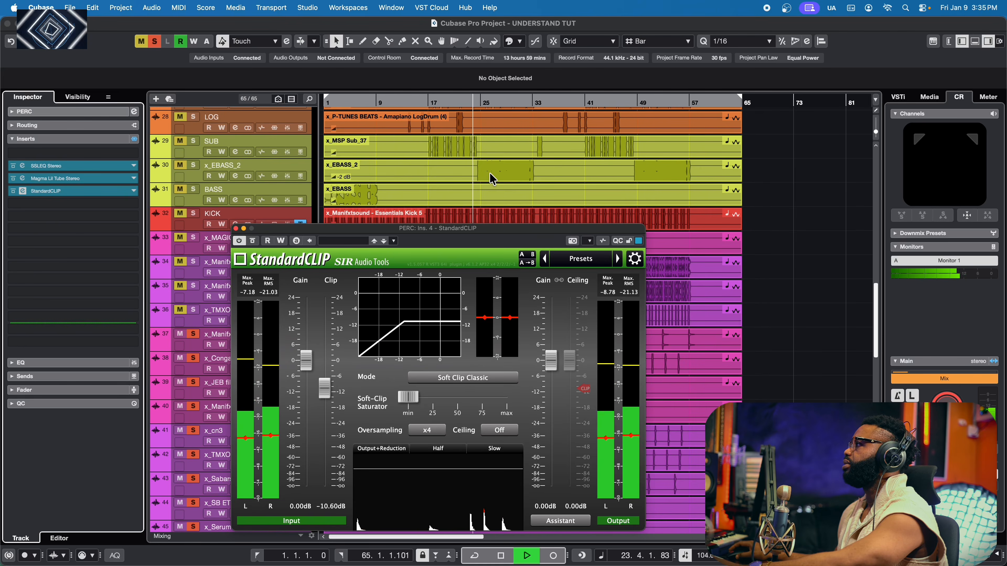
pyautogui.scroll(-4, 492, 179)
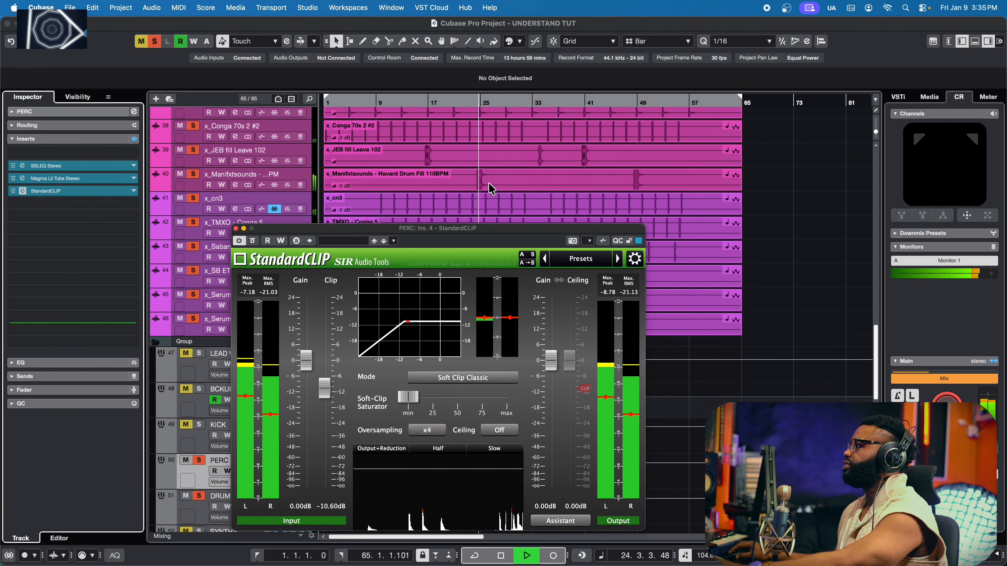
pyautogui.moveTo(483, 232); pyautogui.dragTo(438, 184)
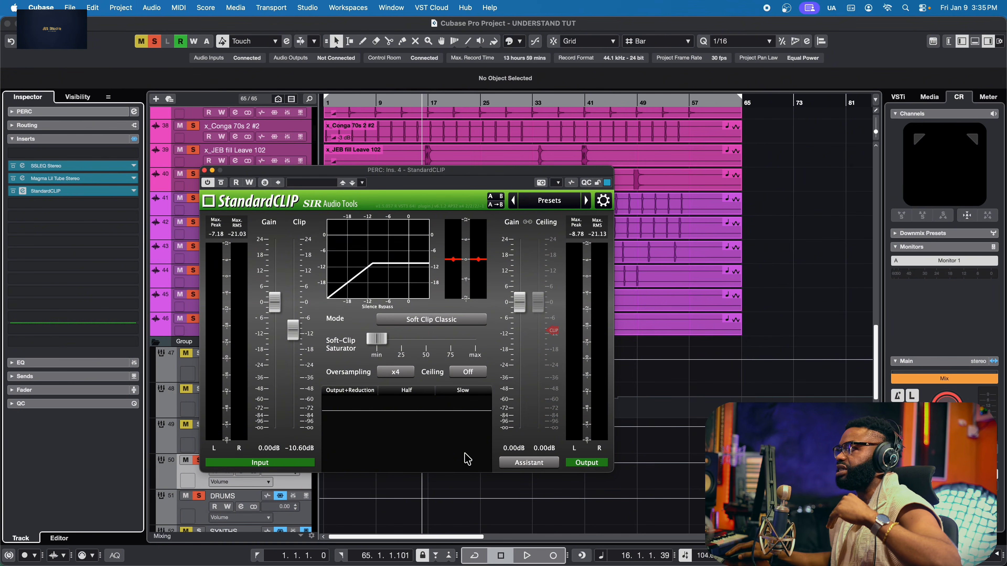
pyautogui.click(301, 337)
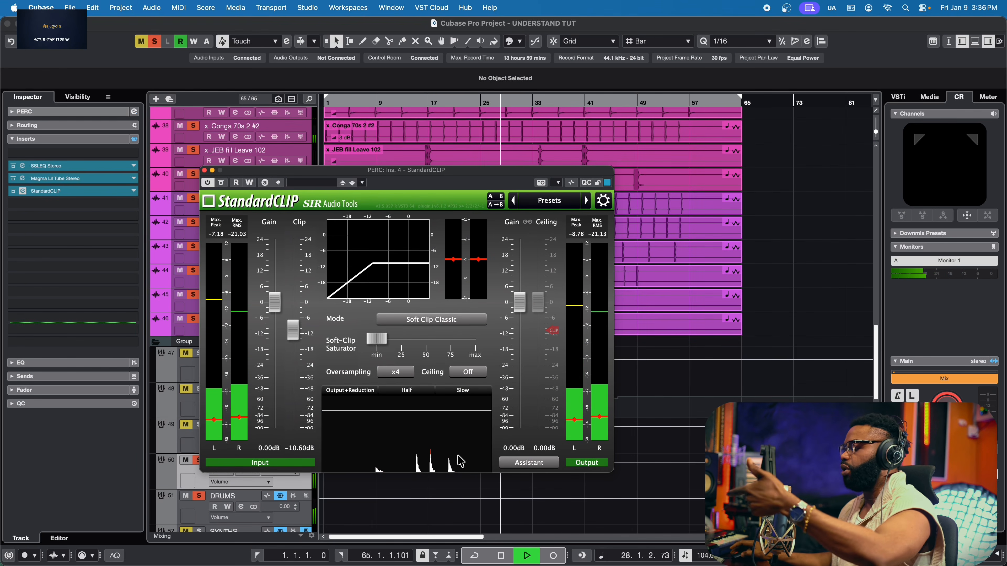
pyautogui.click(204, 170)
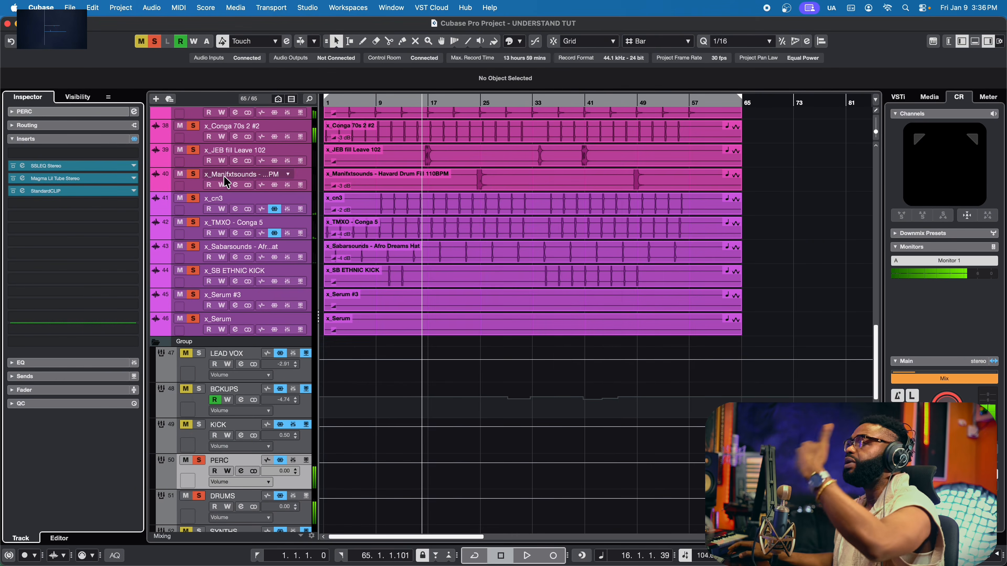
pyautogui.press('space')
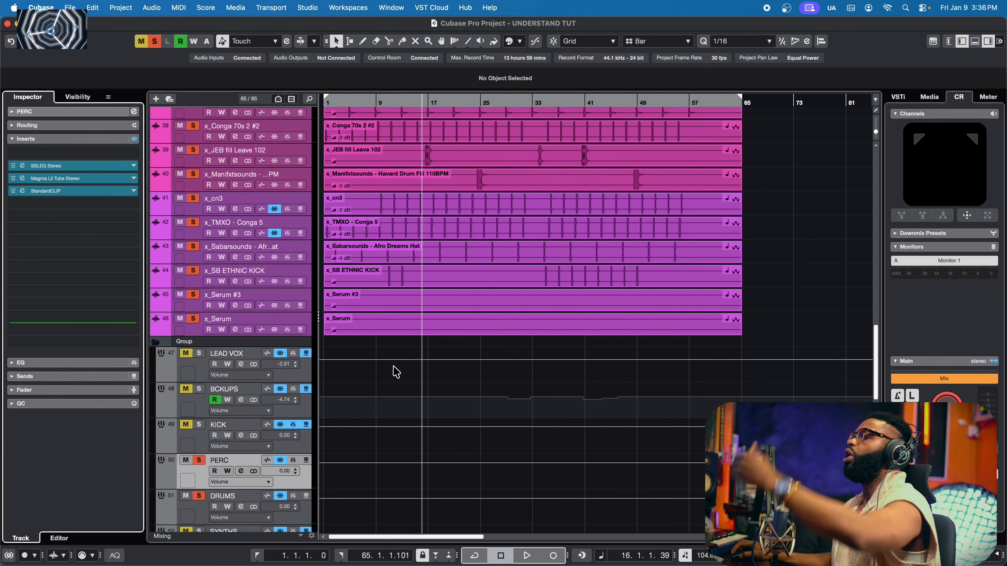
# Select the DRUMS group track and open its StandardCLIP insert to examine the clip settings
pyautogui.scroll(-5, 280, 430)
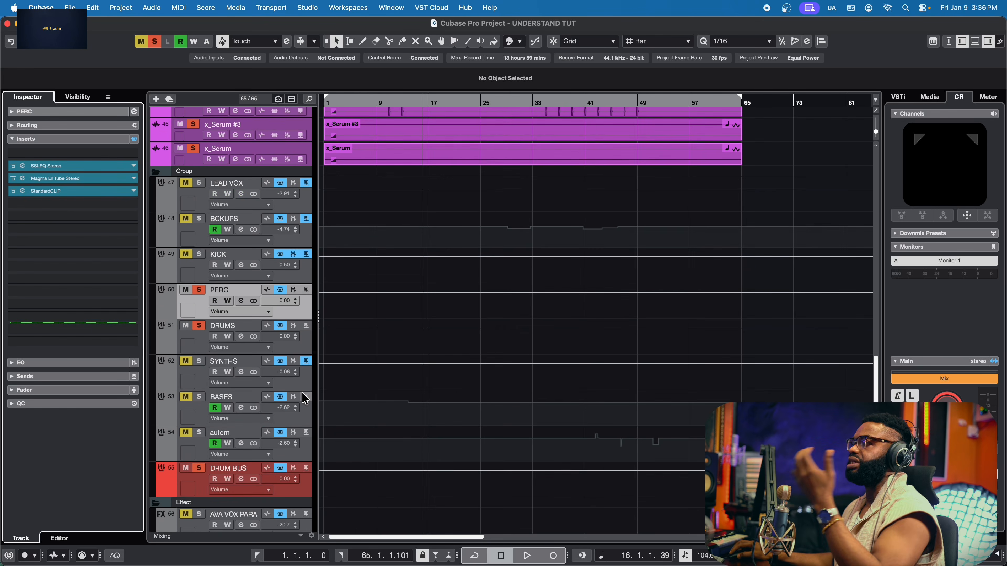
pyautogui.click(305, 351)
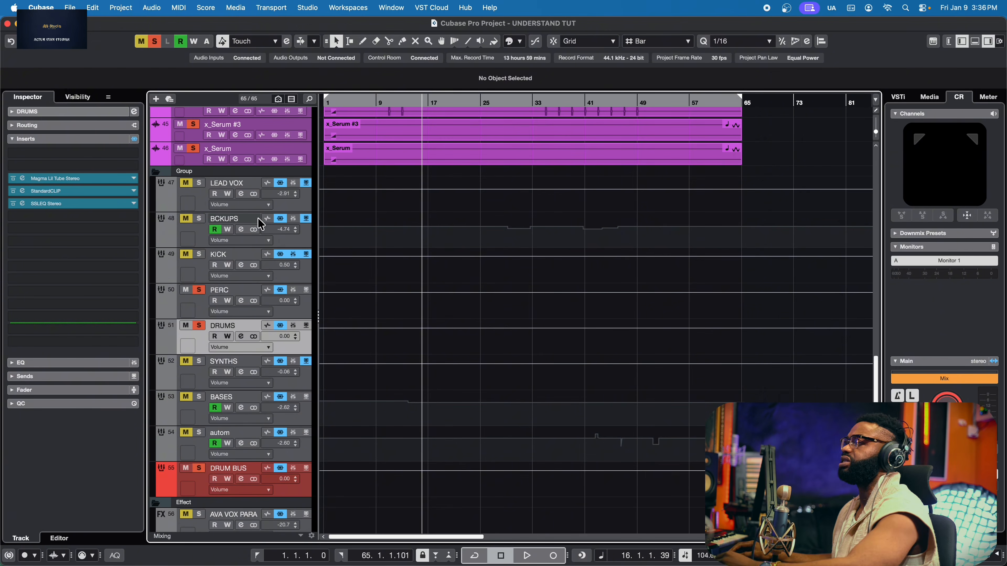
pyautogui.click(200, 326)
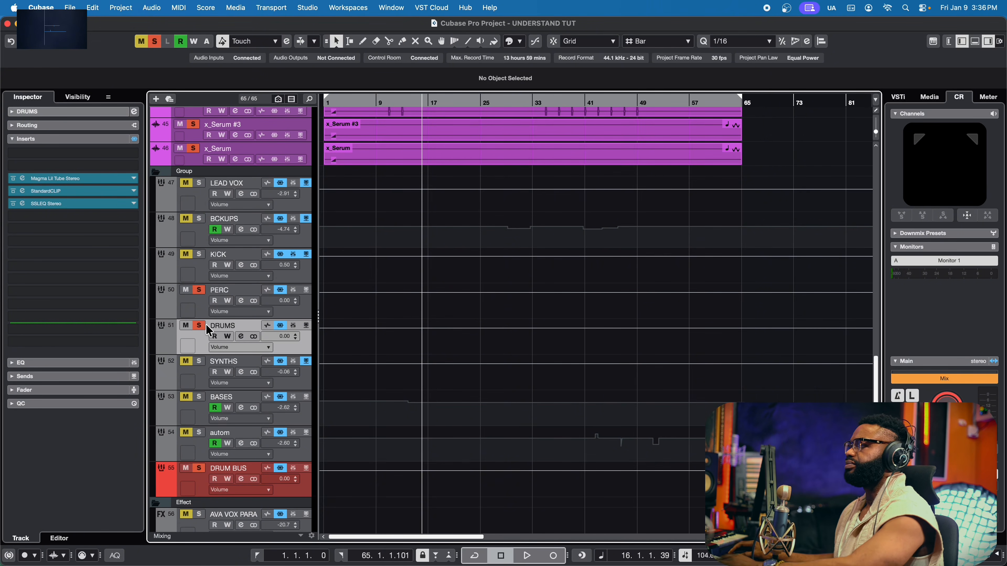
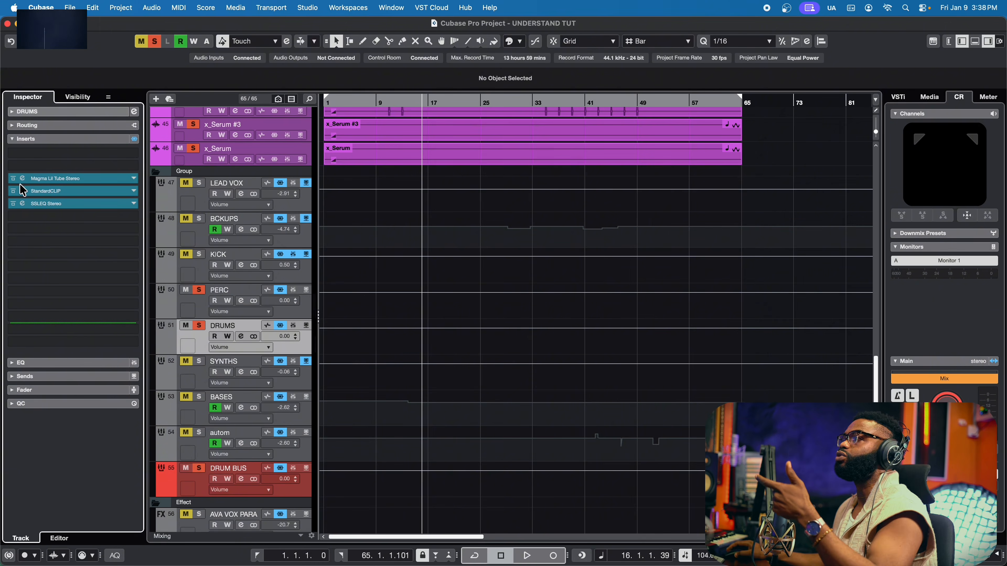
pyautogui.click(22, 191)
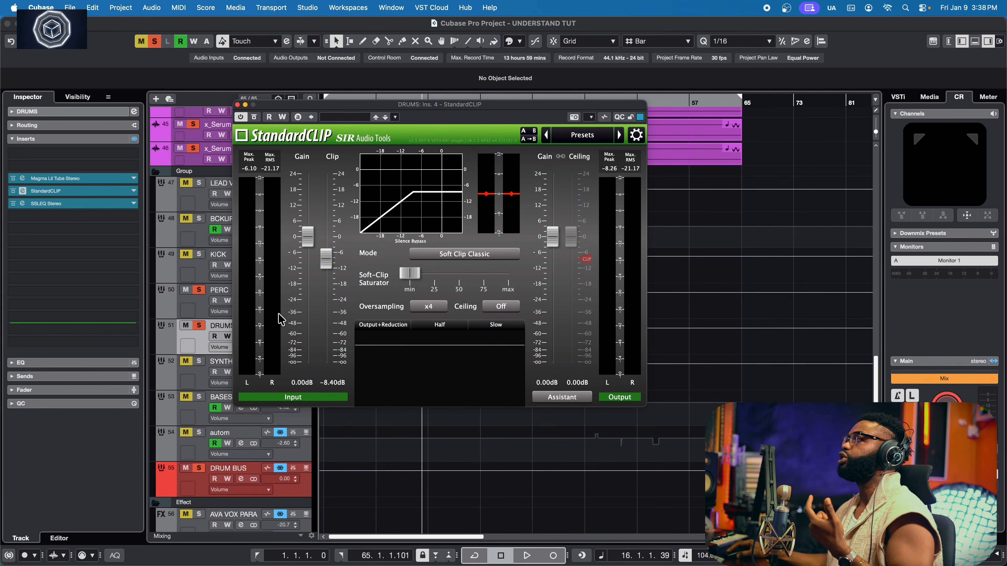
pyautogui.moveTo(456, 105); pyautogui.dragTo(448, 113)
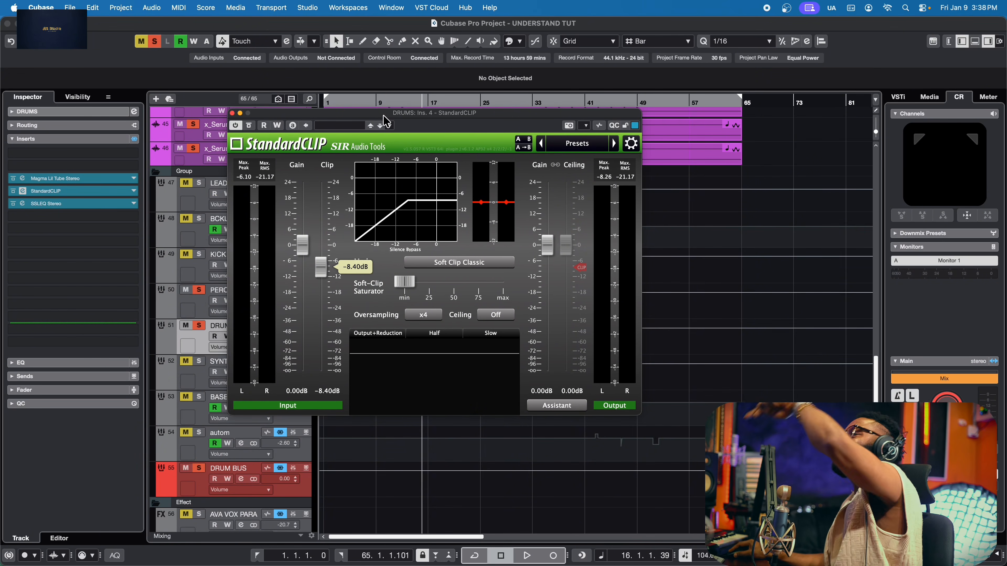
pyautogui.moveTo(383, 114); pyautogui.dragTo(416, 167)
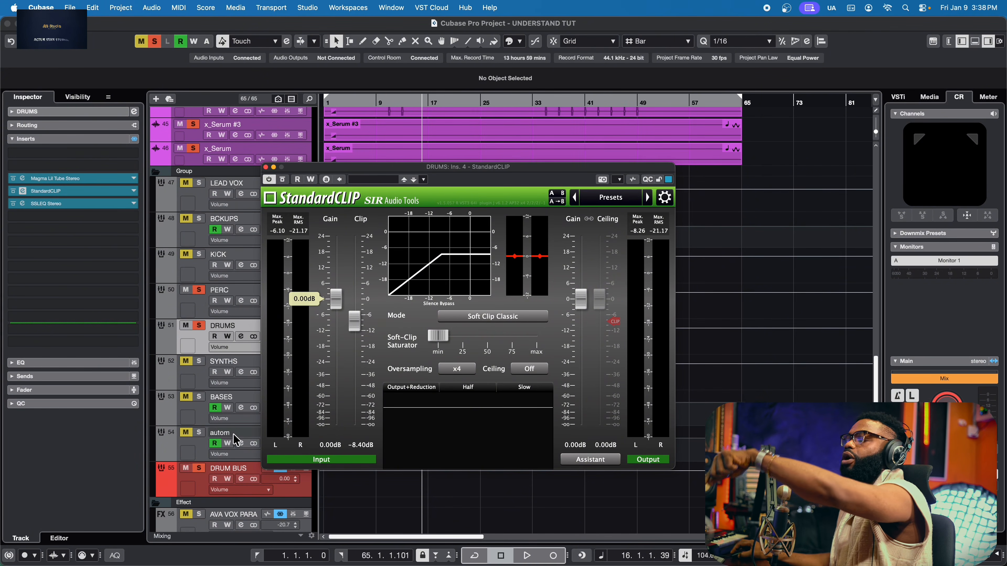
# Select the DRUM BUS track to see its insert chain, and close the DRUMS group's StandardCLIP window
pyautogui.click(200, 486)
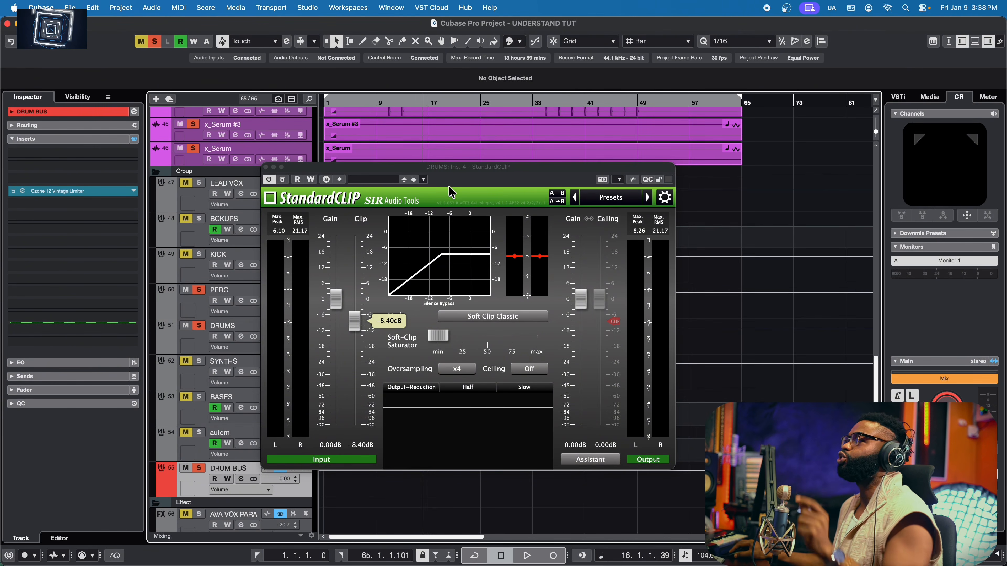
pyautogui.moveTo(437, 170); pyautogui.dragTo(412, 115)
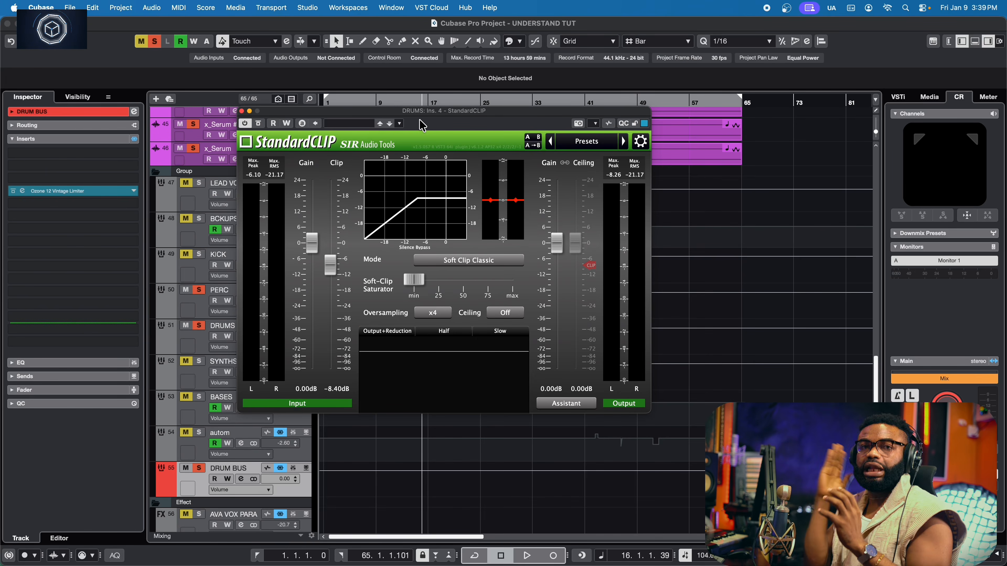
pyautogui.click(241, 111)
# Review the insert chains of the DRUMS, PERC and KICK groups, and open KICK's SSLEQ Stereo insert
pyautogui.scroll(-3, 307, 327)
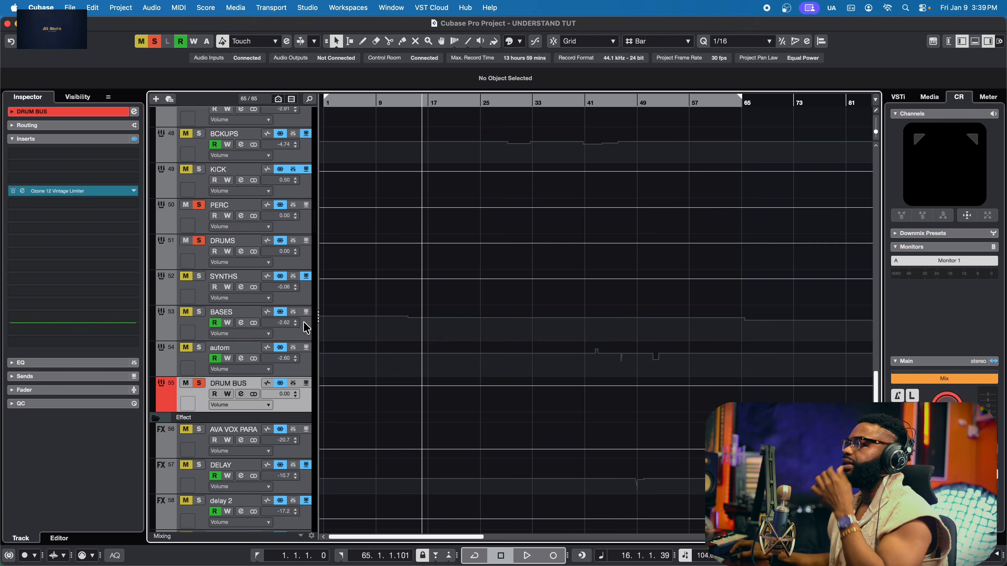
pyautogui.scroll(-2, 390, 492)
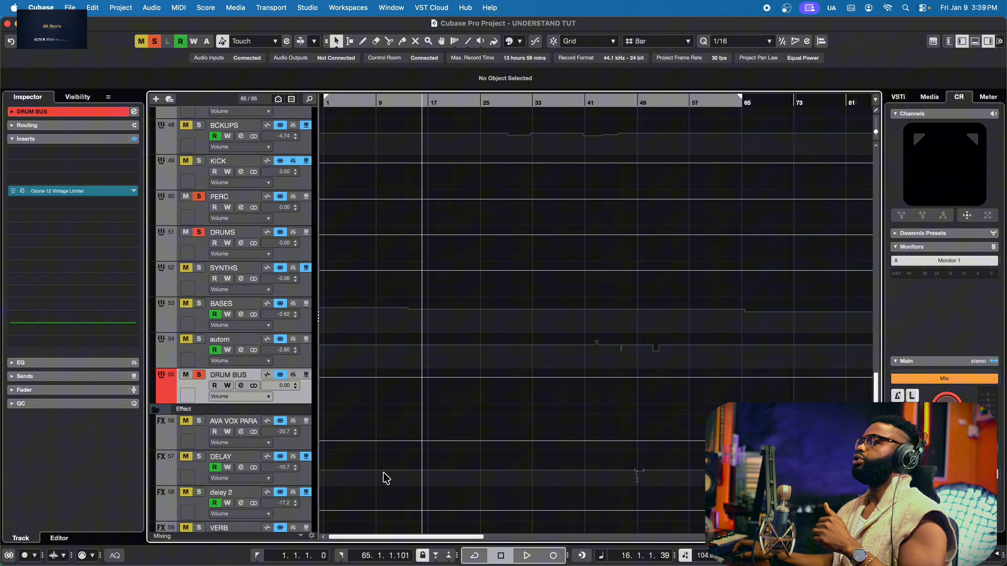
pyautogui.scroll(-2, 226, 513)
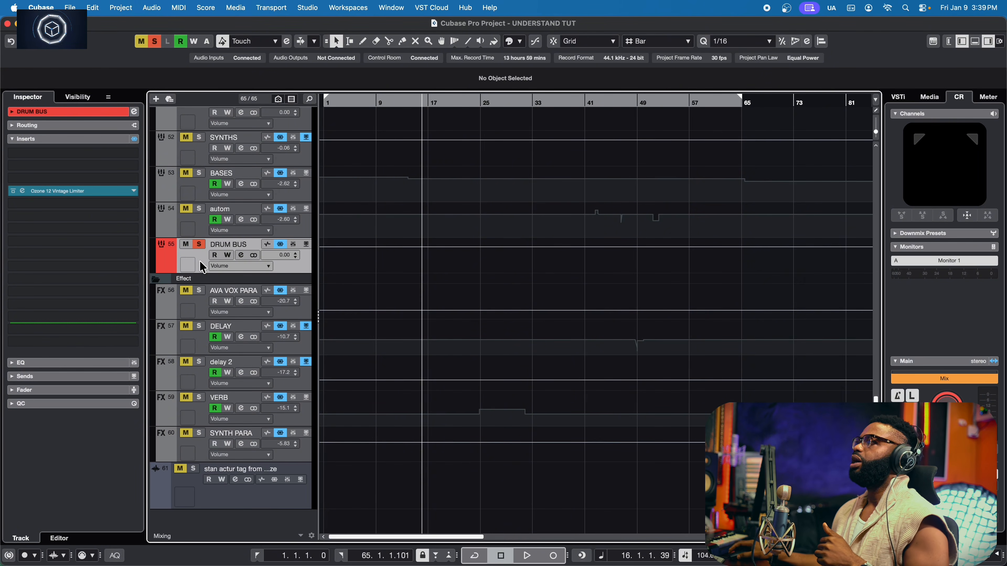
pyautogui.scroll(2, 202, 266)
pyautogui.click(195, 200)
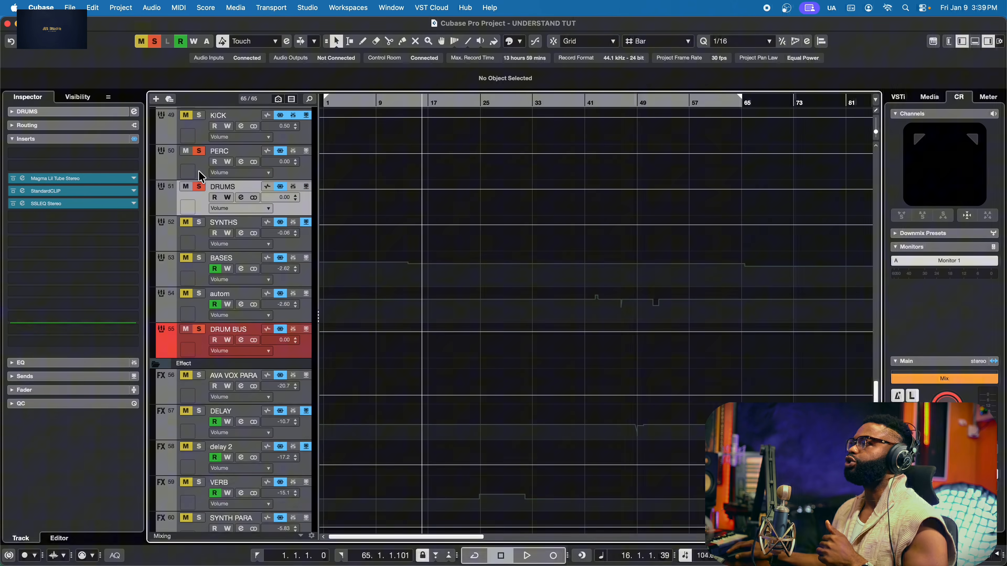
pyautogui.click(196, 168)
pyautogui.click(205, 126)
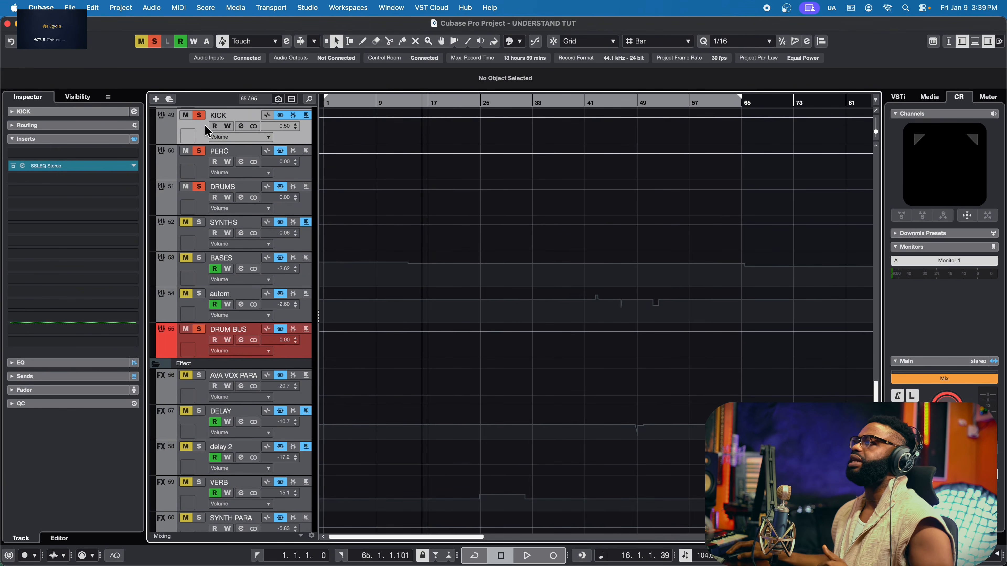
pyautogui.click(23, 166)
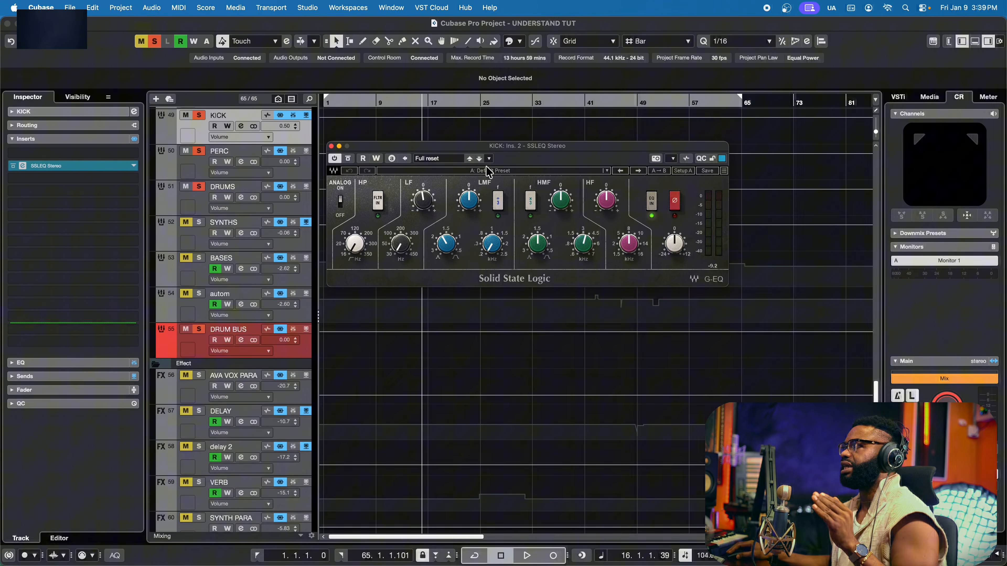
# Examine the EQ settings of KICK's SSLEQ Stereo, including the LF band gain, and close its window
pyautogui.moveTo(601, 141); pyautogui.dragTo(610, 192)
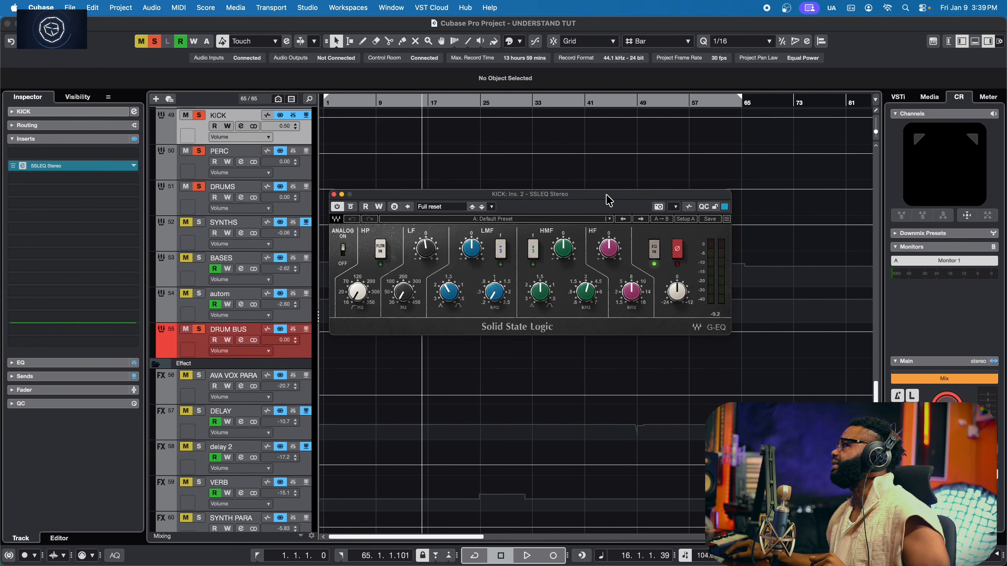
pyautogui.moveTo(561, 199); pyautogui.dragTo(511, 155)
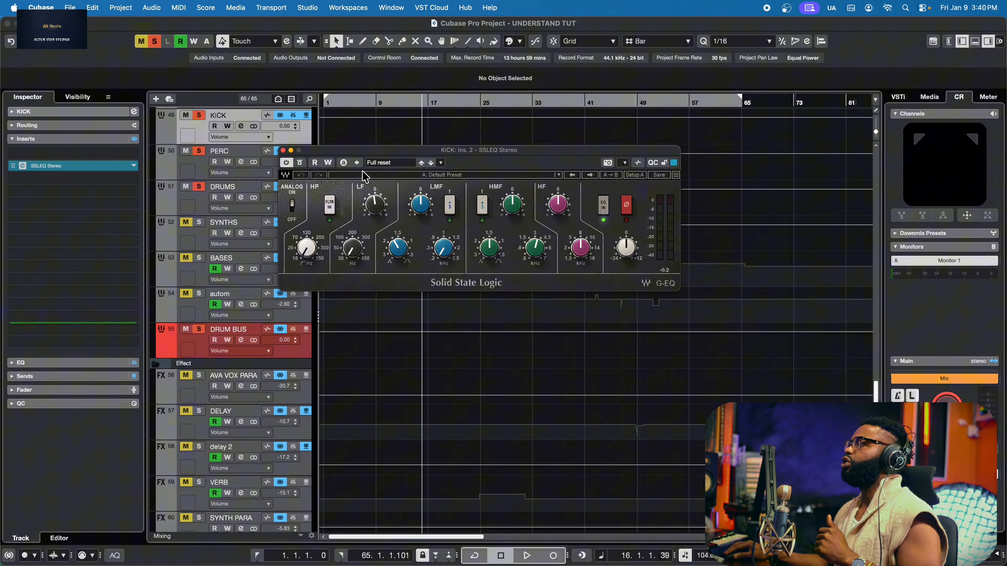
pyautogui.moveTo(370, 151); pyautogui.dragTo(374, 154)
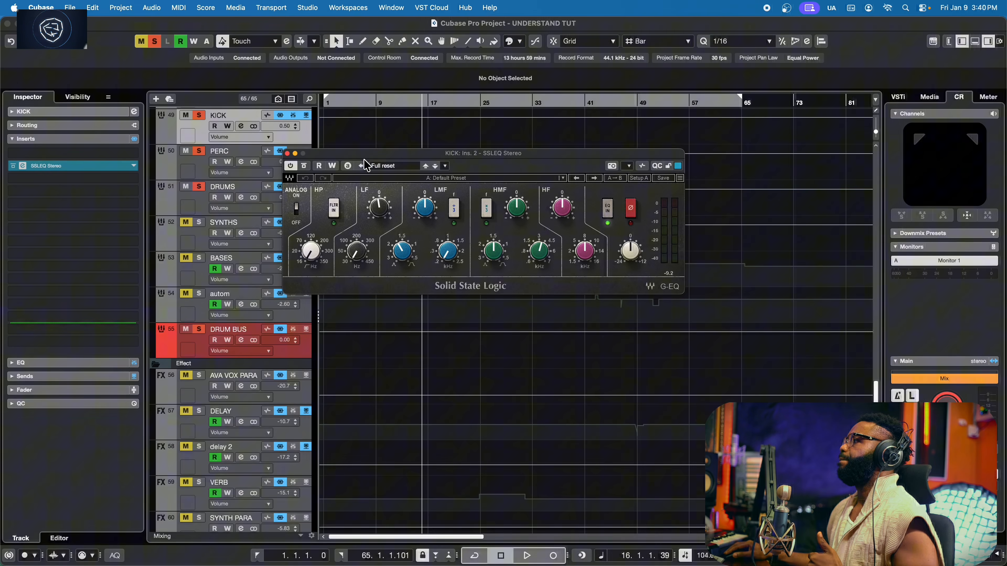
pyautogui.moveTo(362, 153); pyautogui.dragTo(362, 143)
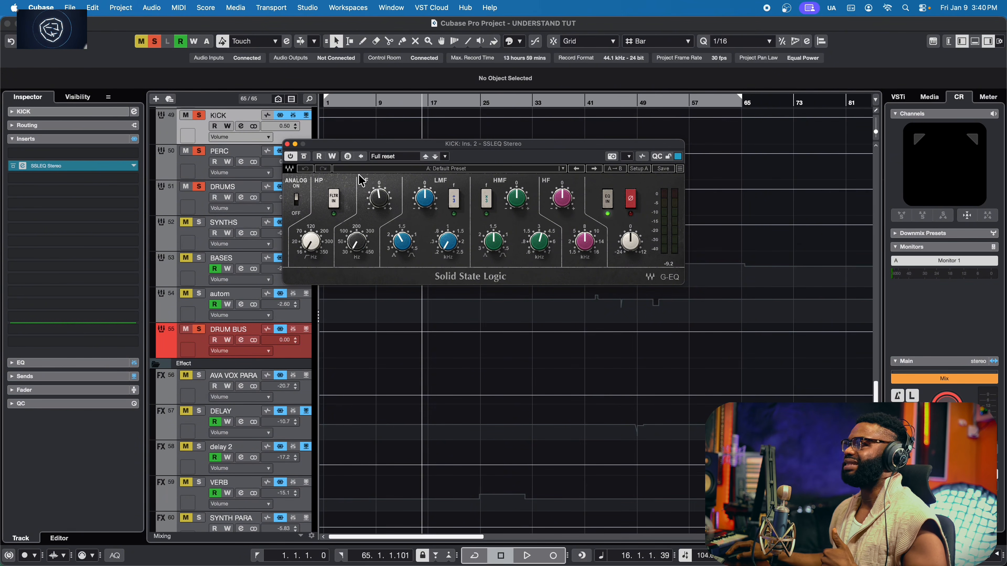
pyautogui.moveTo(377, 192)
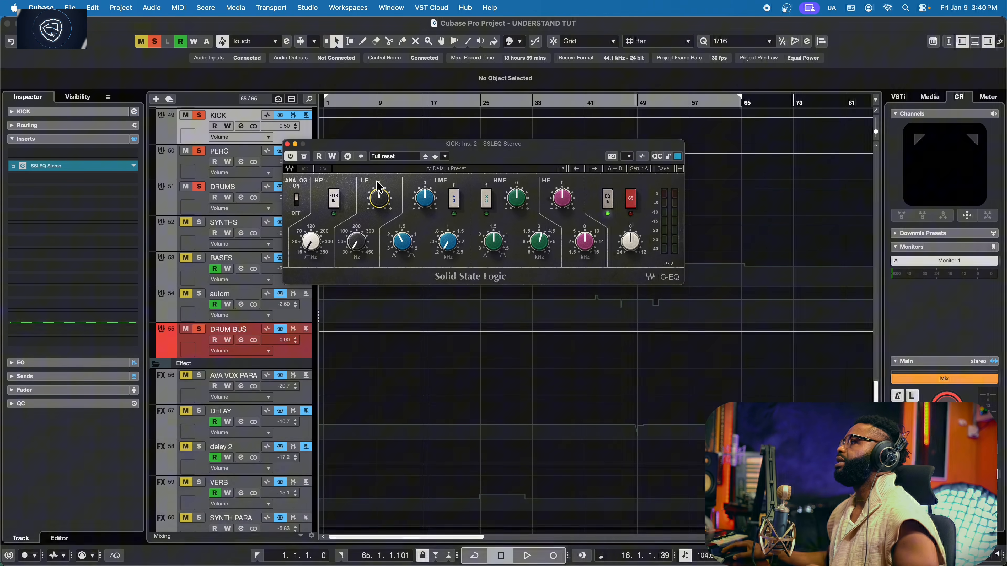
pyautogui.click(287, 144)
# Examine the SSLEQ Stereo insert on the DRUMS group during playback, and close the plug-in window
pyautogui.click(303, 241)
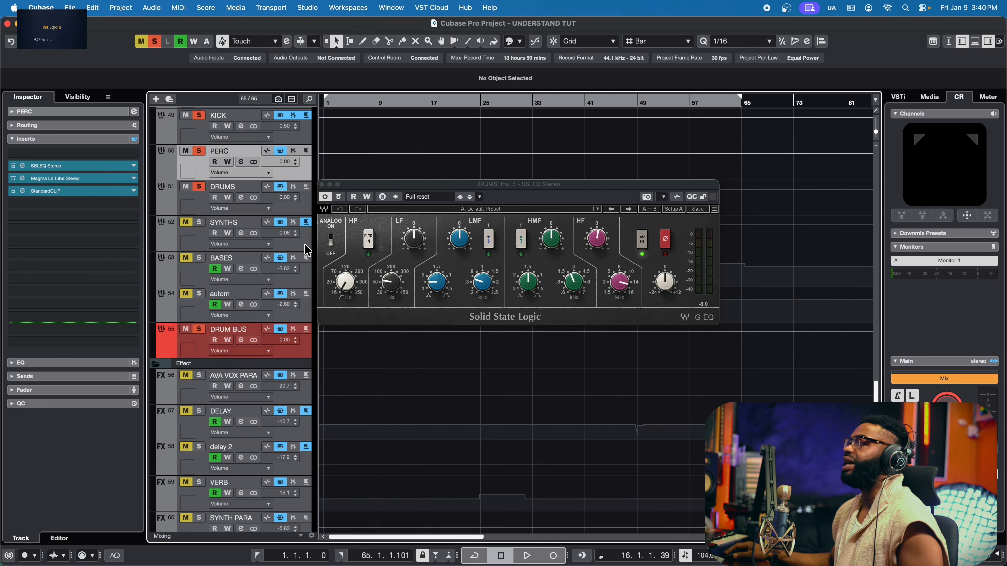
pyautogui.click(284, 205)
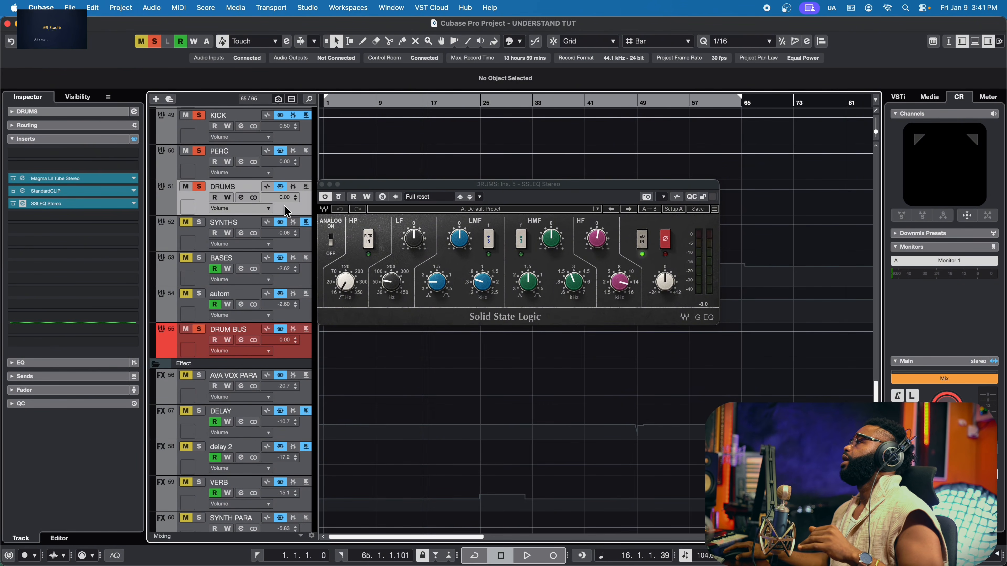
pyautogui.moveTo(481, 184); pyautogui.dragTo(406, 169)
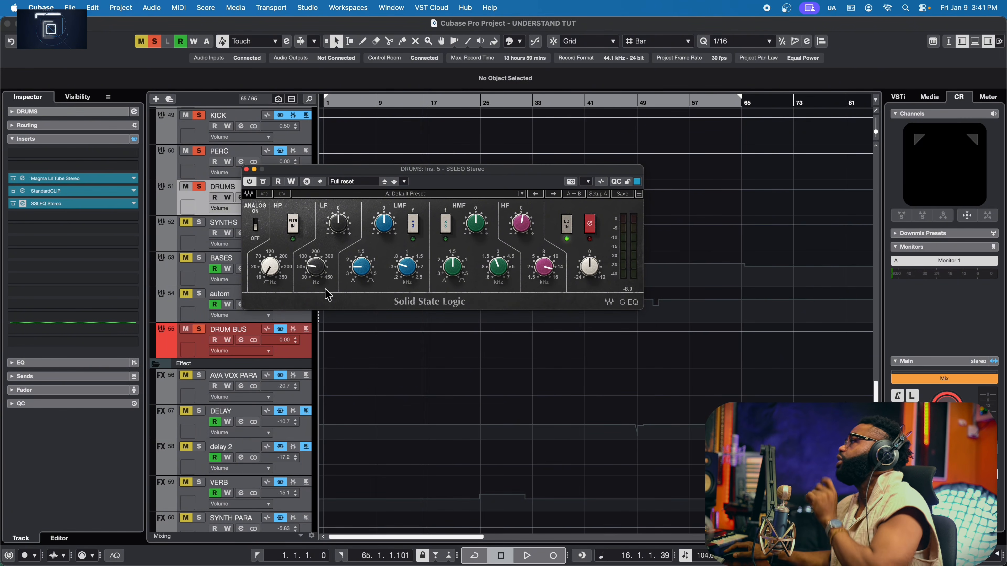
pyautogui.moveTo(537, 173); pyautogui.dragTo(441, 169)
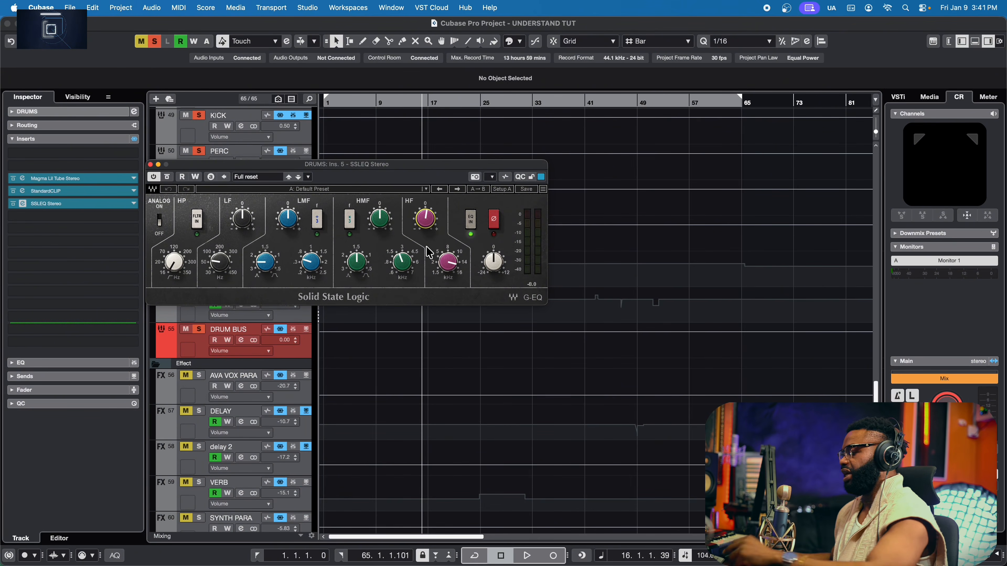
pyautogui.press('space')
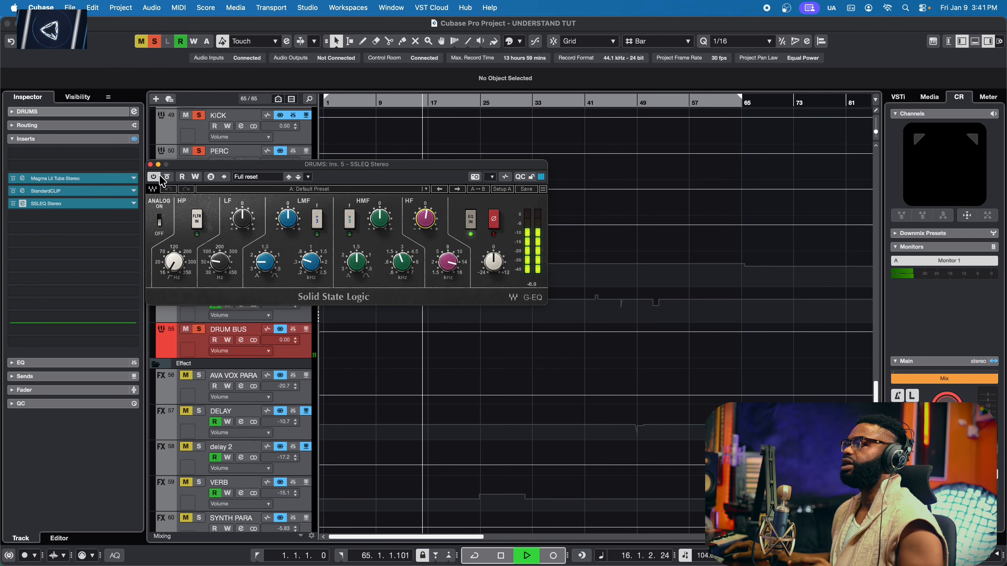
pyautogui.click(150, 164)
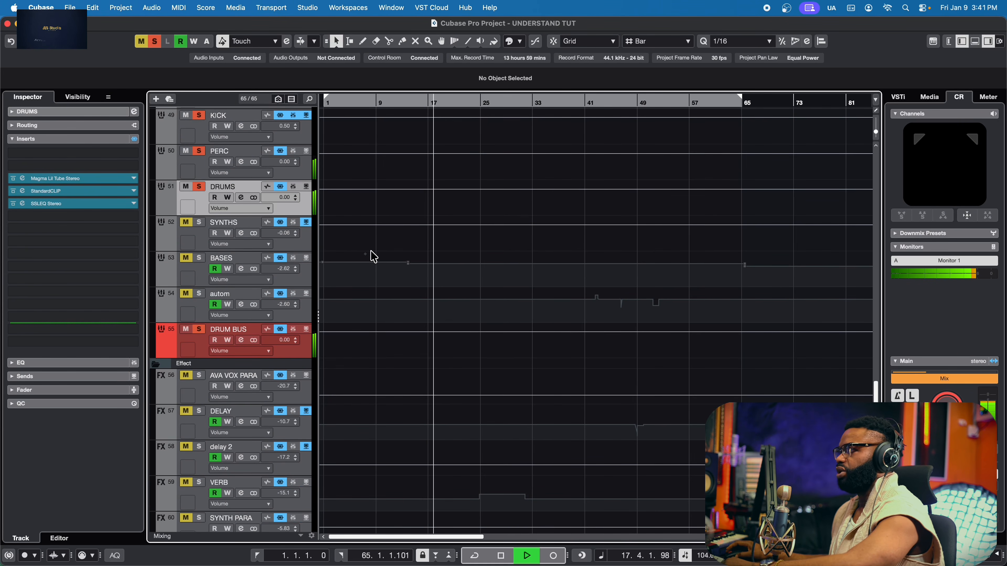
pyautogui.press('space')
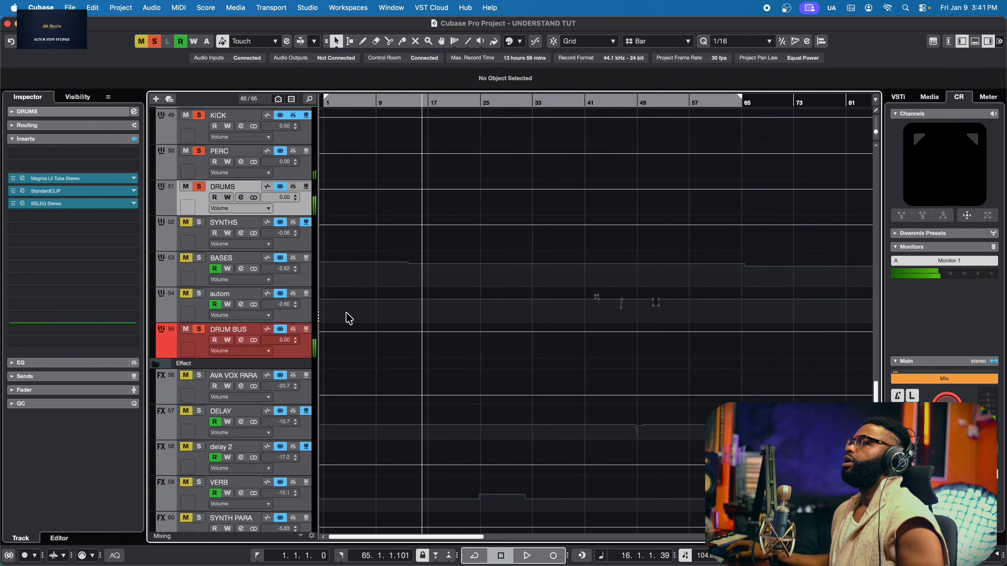
# Open the Ozone 12 Vintage Limiter insert on the DRUM BUS and watch its gain reduction during playback
pyautogui.click(199, 331)
pyautogui.click(199, 330)
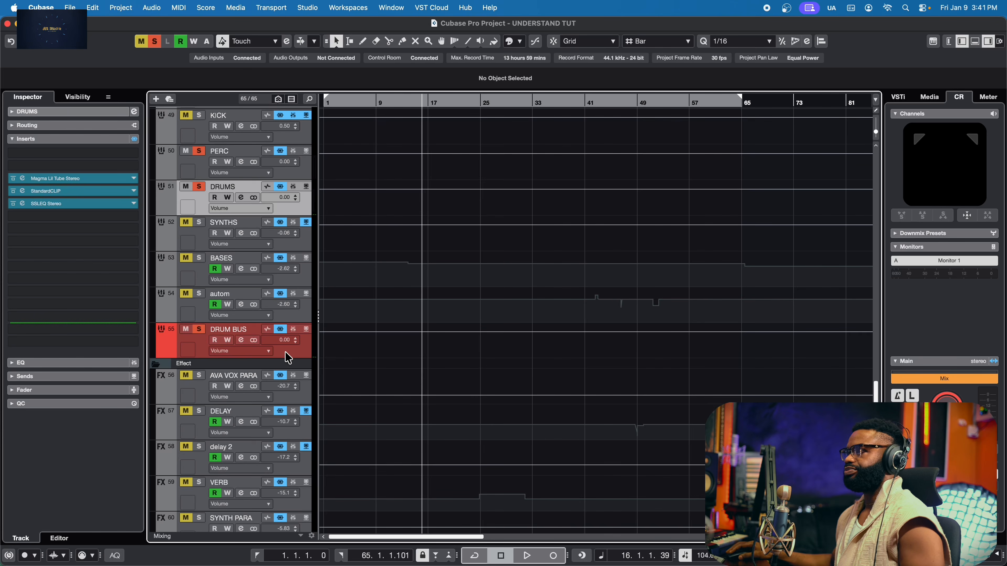
pyautogui.click(293, 356)
pyautogui.click(23, 192)
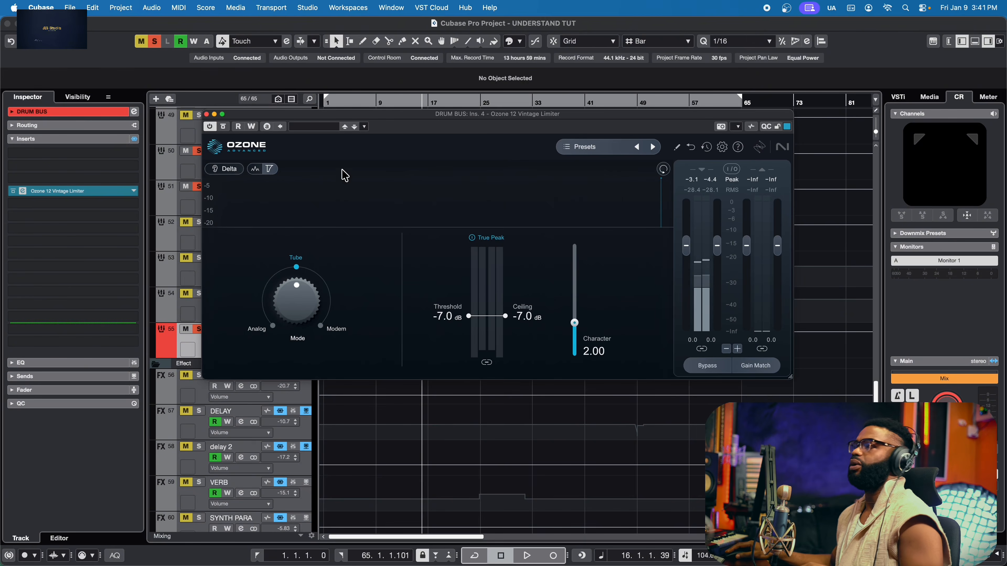
pyautogui.moveTo(449, 119); pyautogui.dragTo(346, 124)
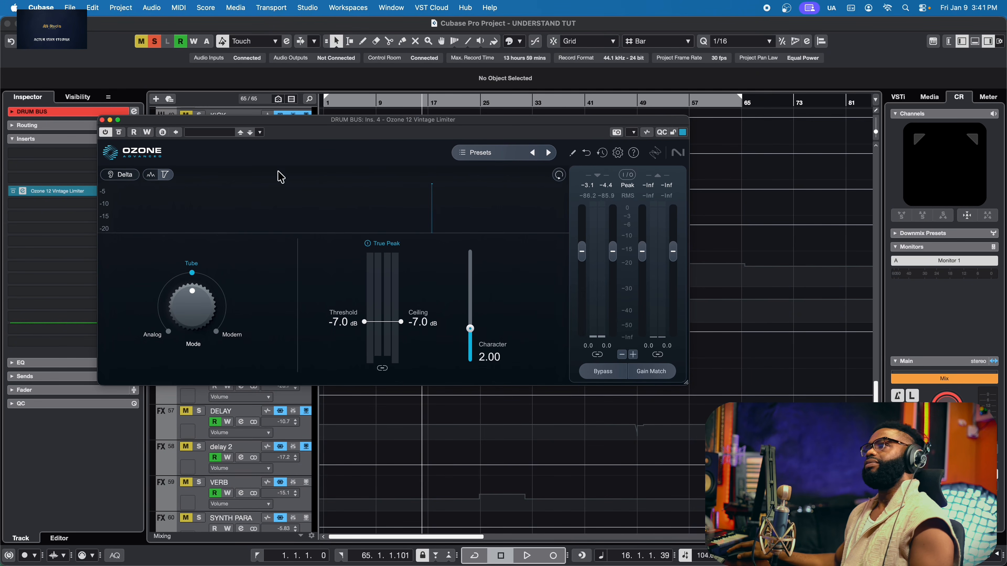
pyautogui.press('space')
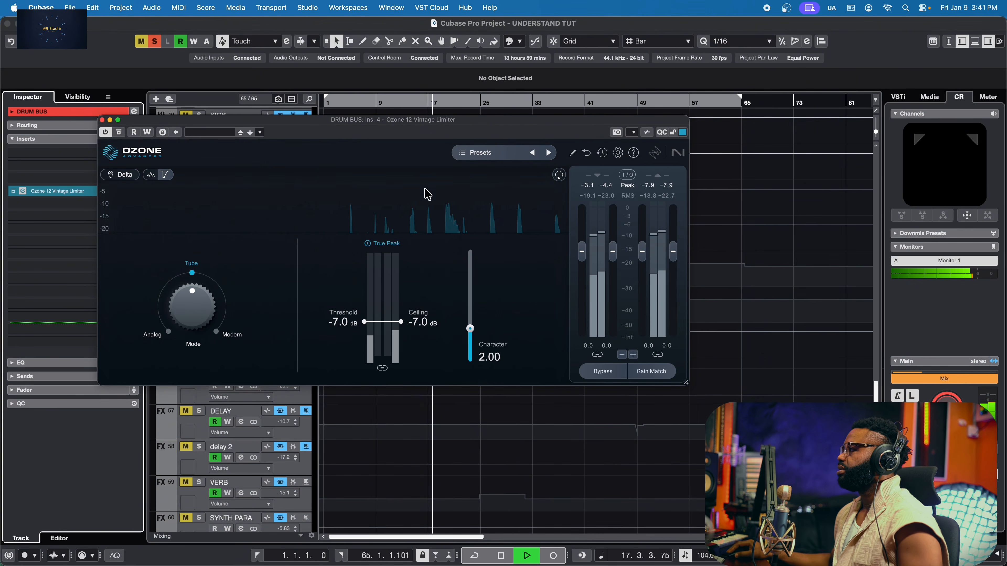
pyautogui.moveTo(436, 121); pyautogui.dragTo(418, 225)
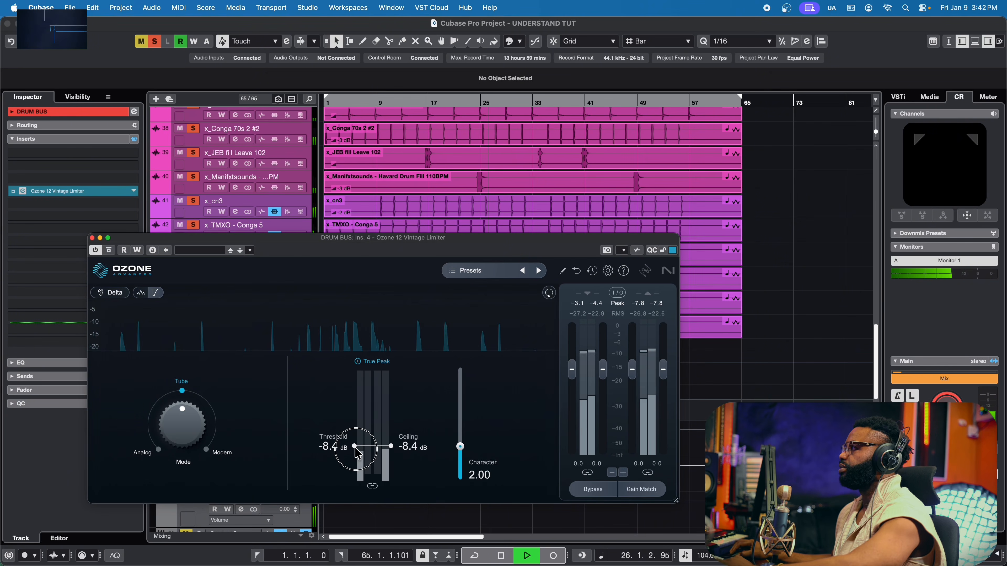
# Lower the Vintage Limiter's linked threshold and ceiling to -9.5 dB while auditioning the drum bus
pyautogui.moveTo(355, 448); pyautogui.dragTo(355, 450)
pyautogui.press('space')
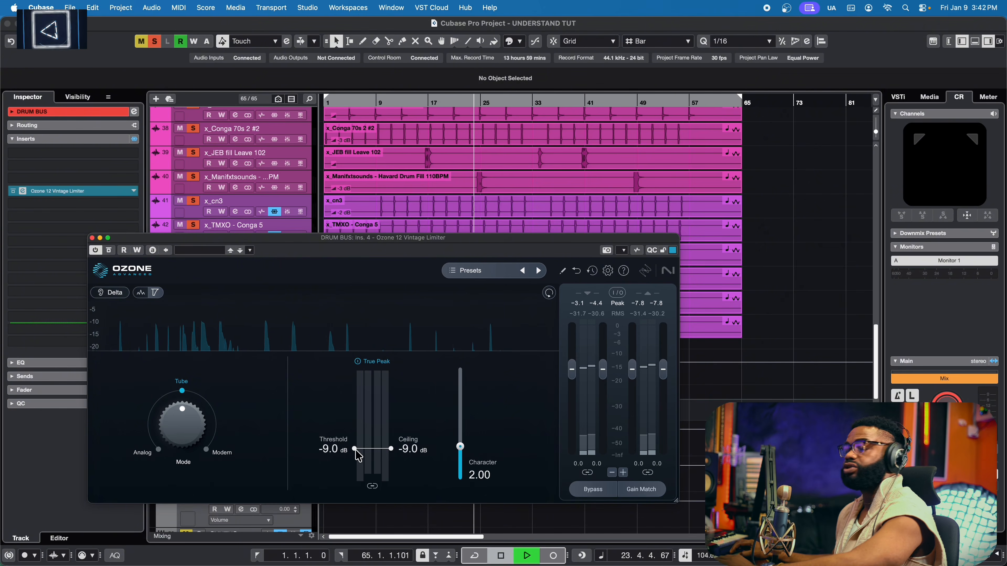
pyautogui.press('space')
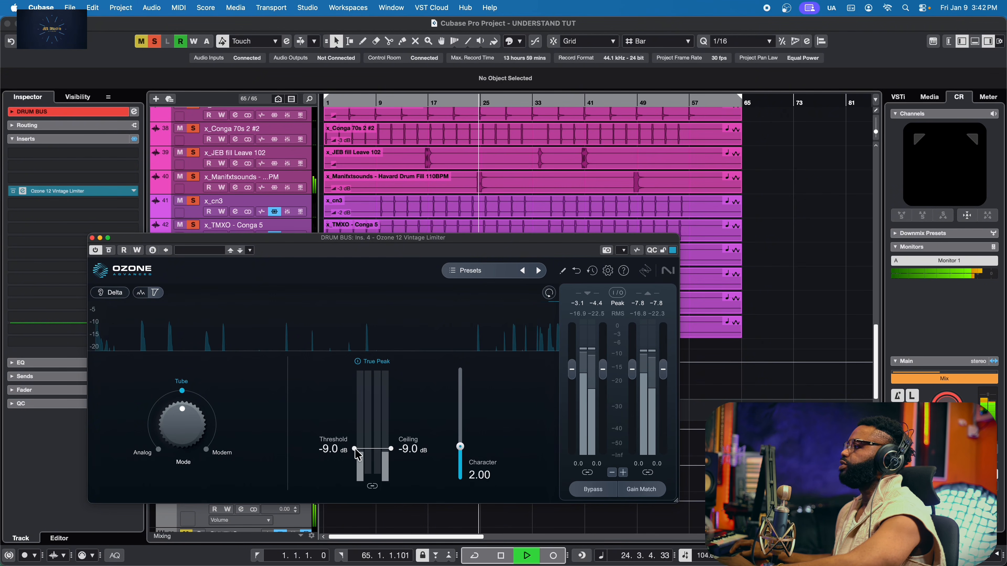
pyautogui.moveTo(357, 454); pyautogui.dragTo(358, 456)
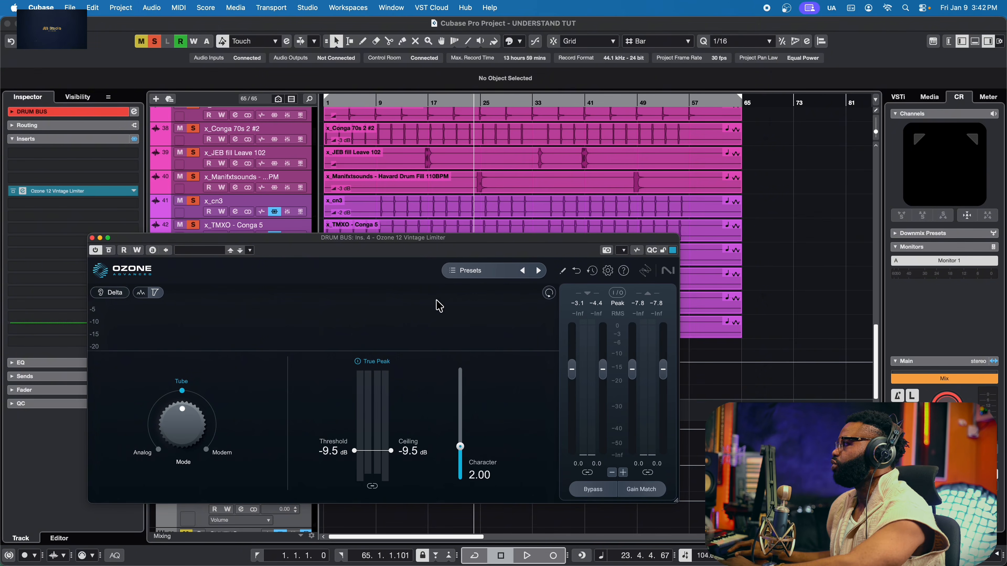
pyautogui.moveTo(462, 243); pyautogui.dragTo(477, 196)
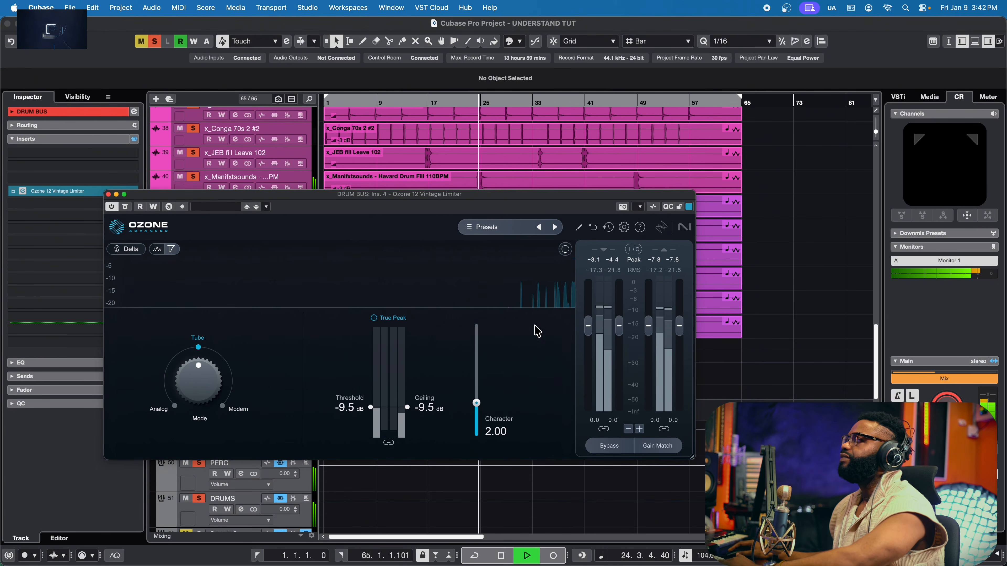
pyautogui.press('space')
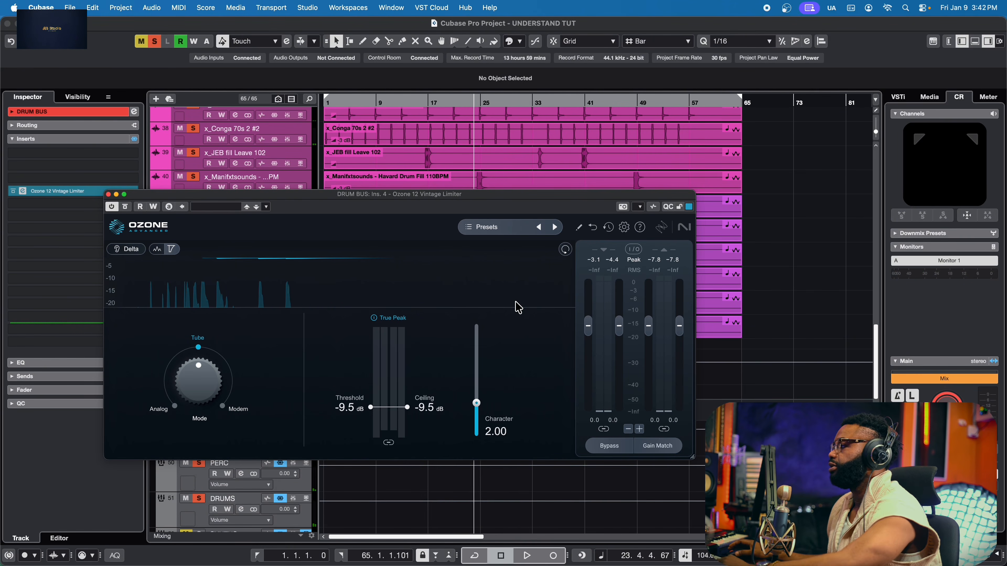
pyautogui.press('space')
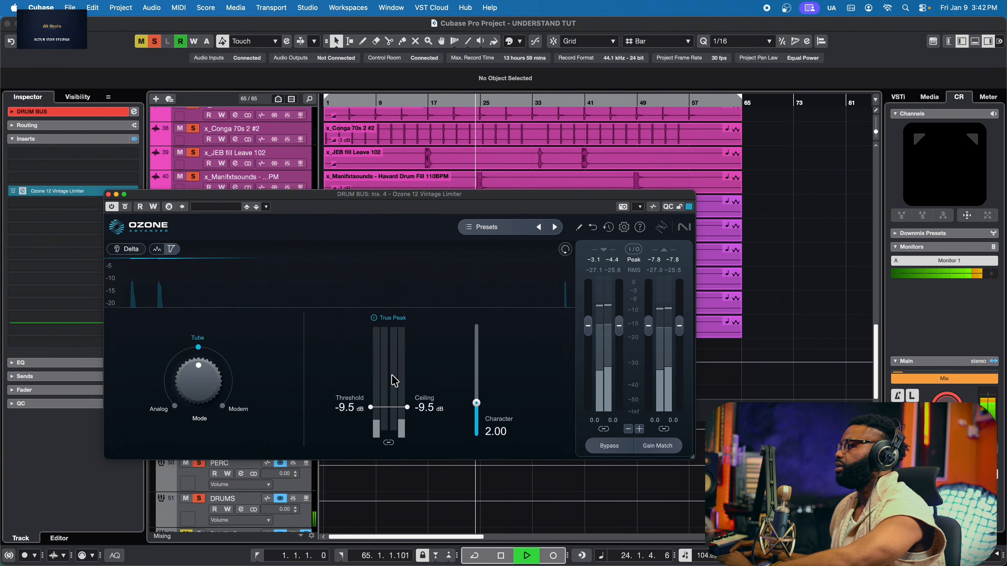
pyautogui.press('space')
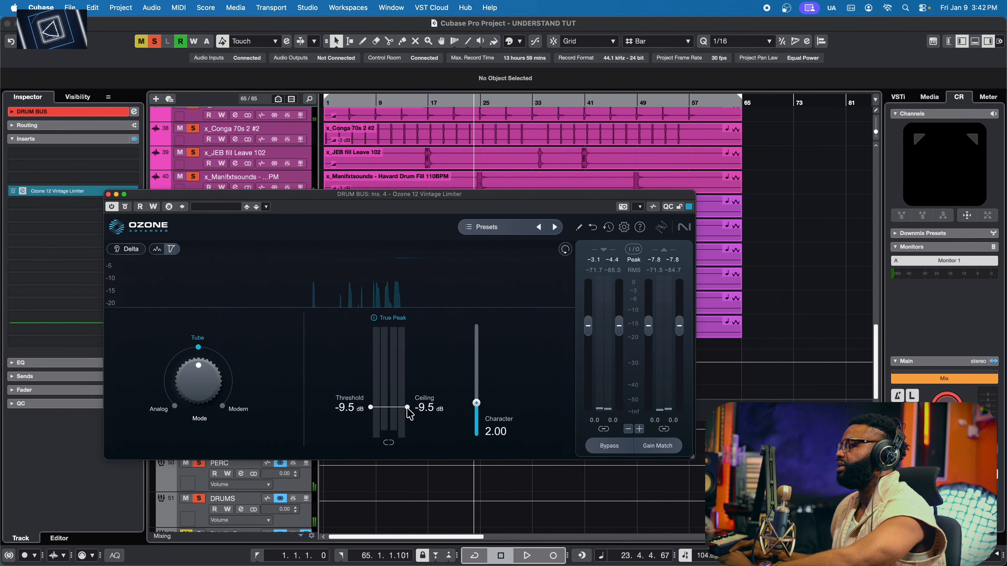
# Try -10.0 dB for the Vintage Limiter's linked threshold and ceiling during playback, and settle on -9.3 dB
pyautogui.moveTo(407, 407); pyautogui.dragTo(405, 410)
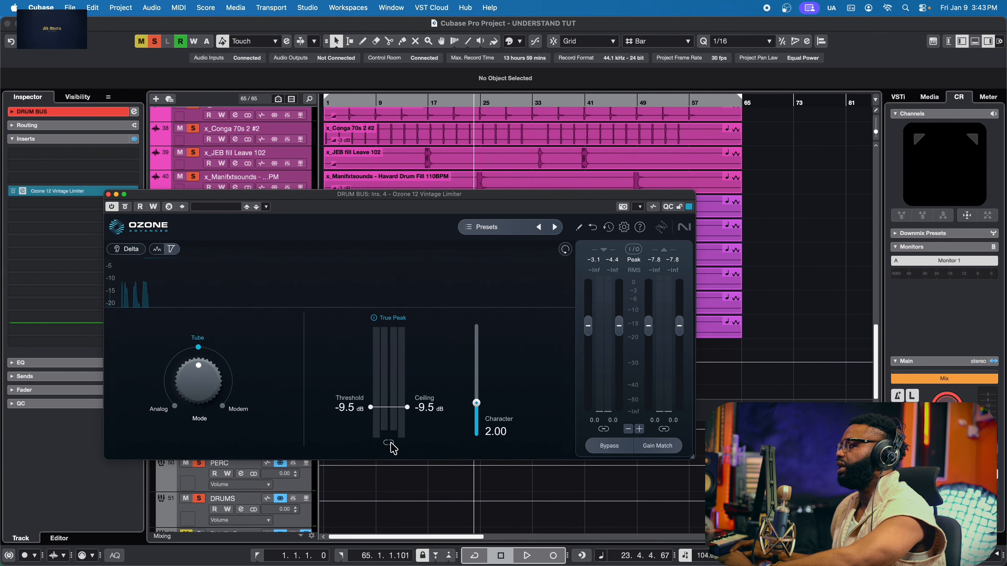
pyautogui.moveTo(373, 413)
pyautogui.mouseDown()
pyautogui.moveTo(373, 383)
pyautogui.moveTo(375, 418)
pyautogui.mouseUp()
pyautogui.press('space')
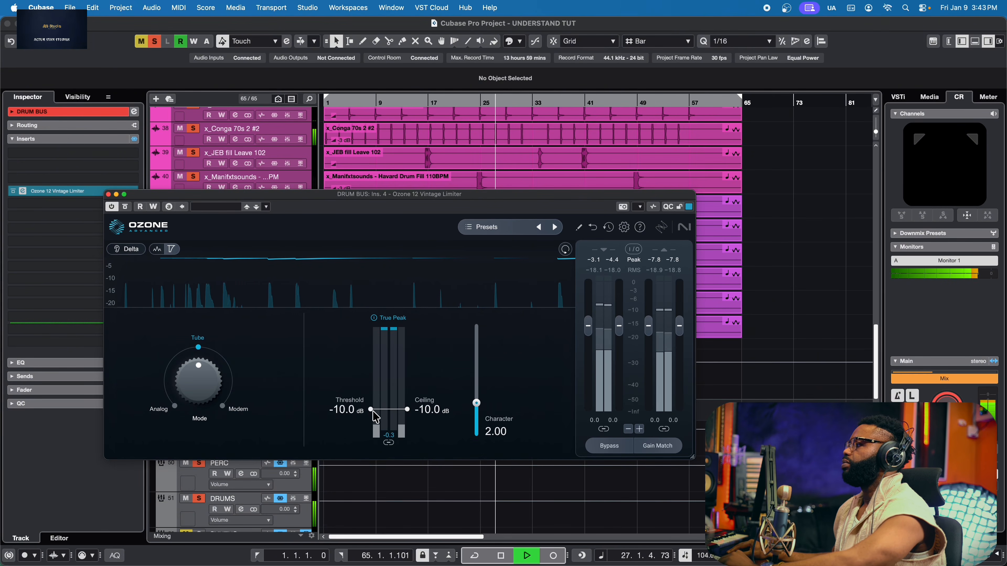
pyautogui.moveTo(375, 417); pyautogui.dragTo(370, 411)
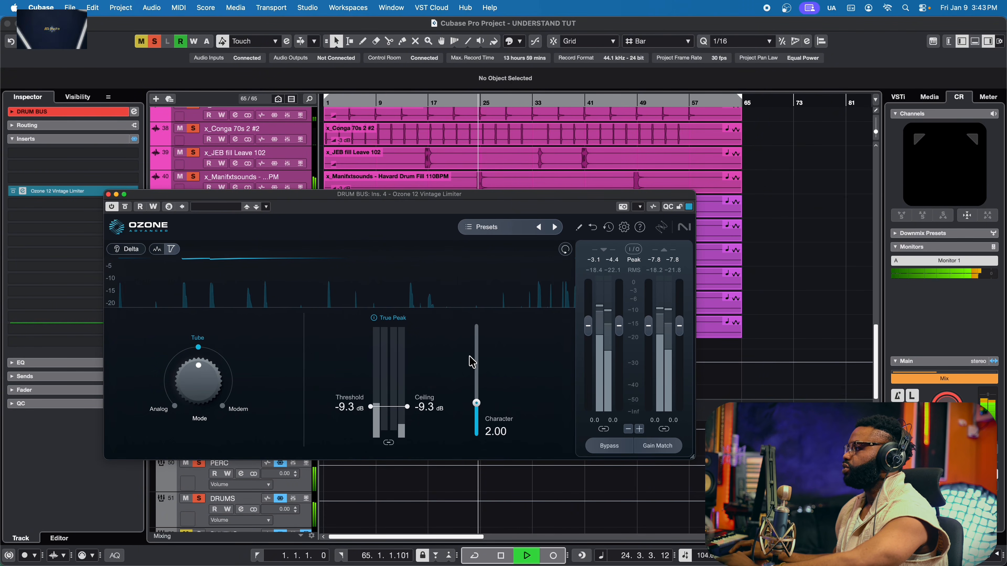
# Set the DRUM BUS Vintage Limiter's linked threshold and ceiling to -9.5 dB, stop playback and close the plug-in window
pyautogui.moveTo(369, 406); pyautogui.dragTo(370, 409)
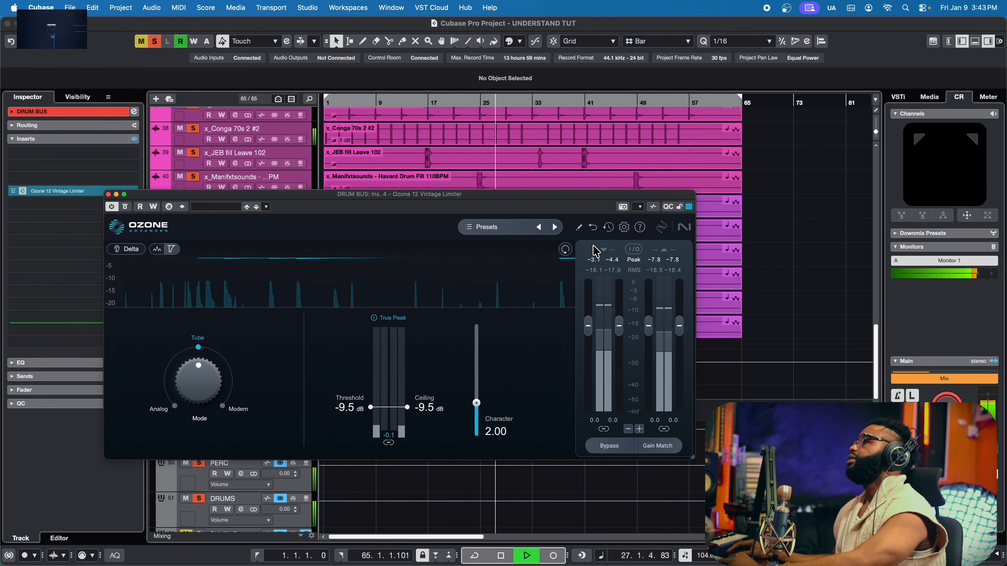
pyautogui.press('space')
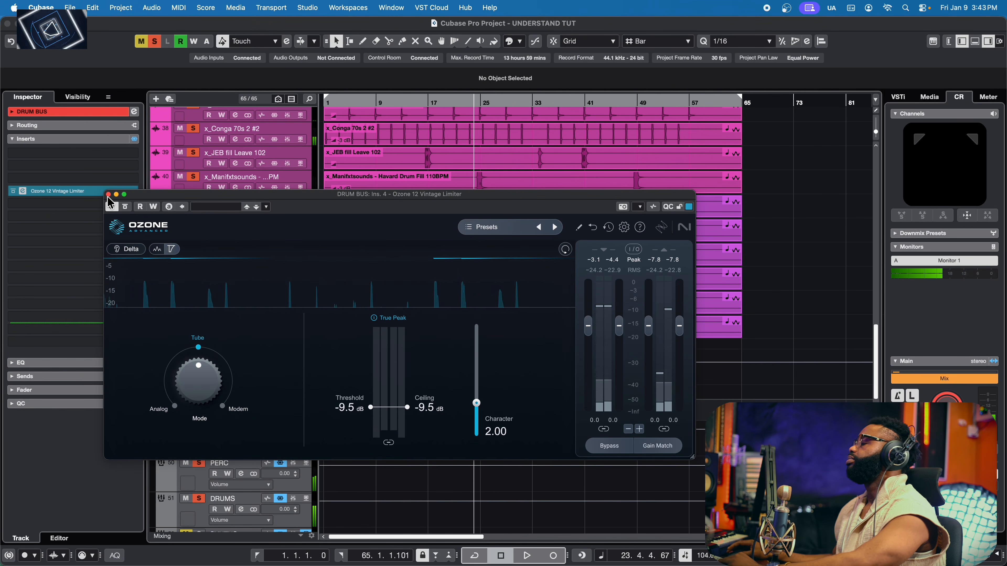
pyautogui.click(107, 194)
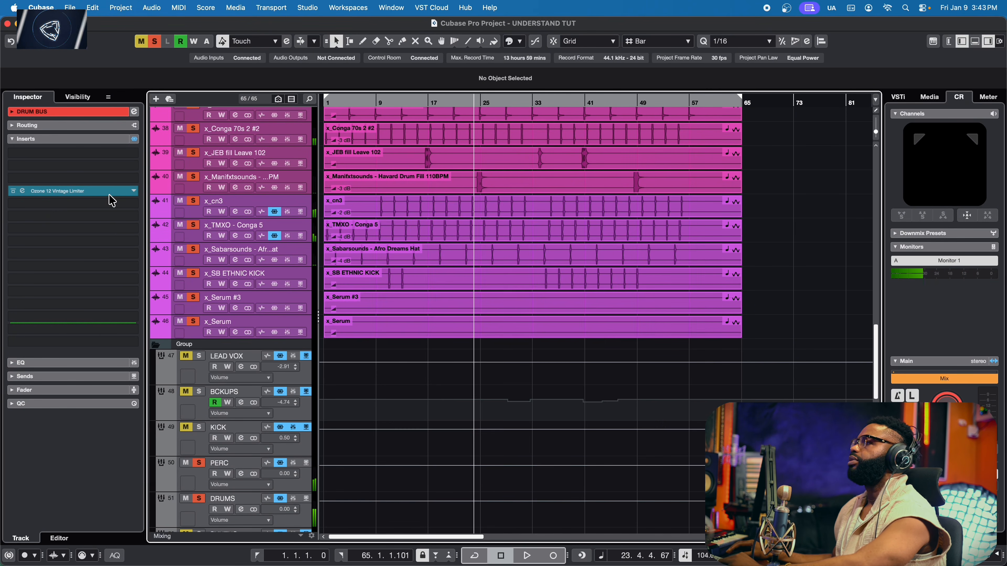
pyautogui.click(24, 191)
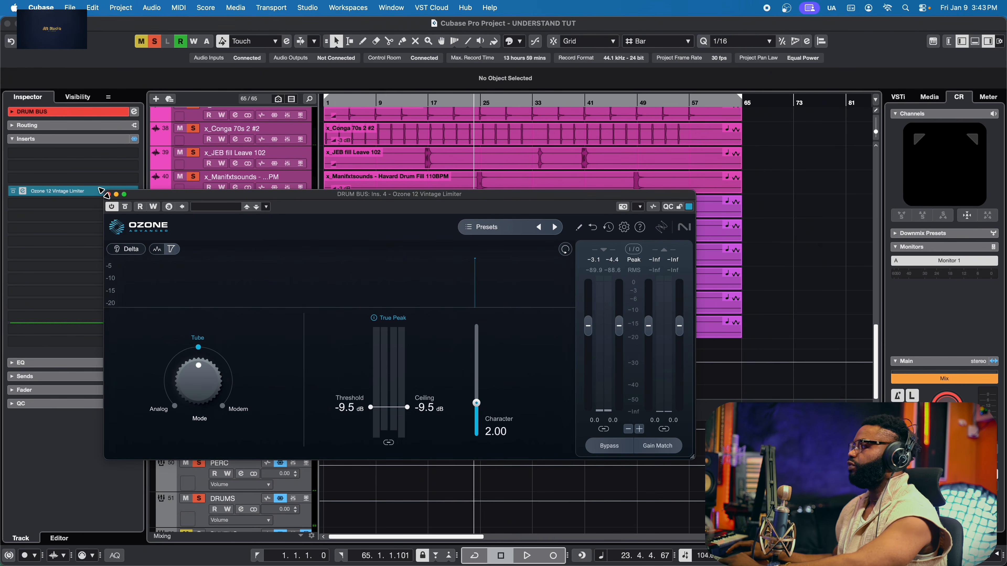
pyautogui.click(108, 194)
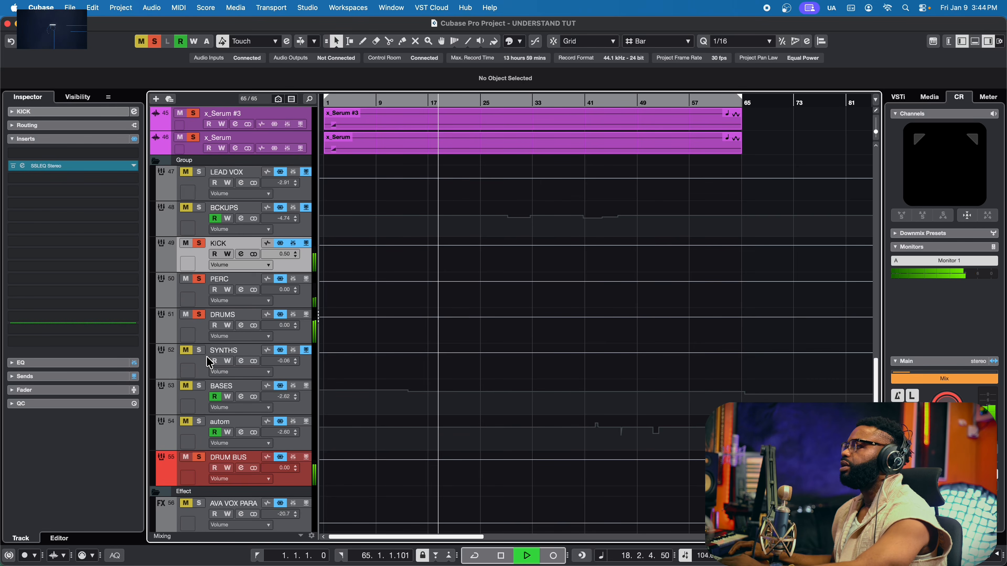
# Solo the BASES group alongside the kick, percussion and drums groups, and check its Magma Lil Tube Stereo insert
pyautogui.press('space')
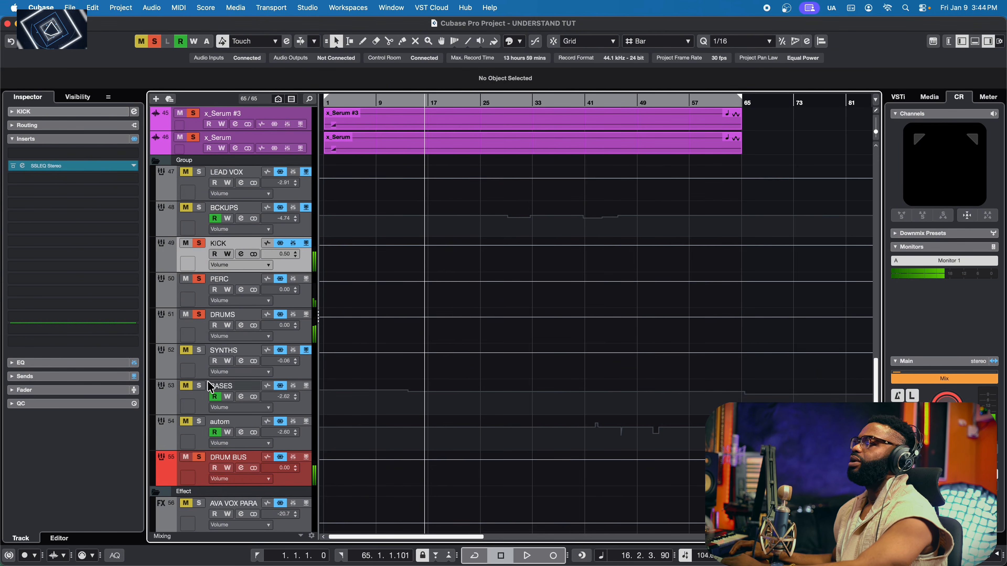
pyautogui.click(200, 385)
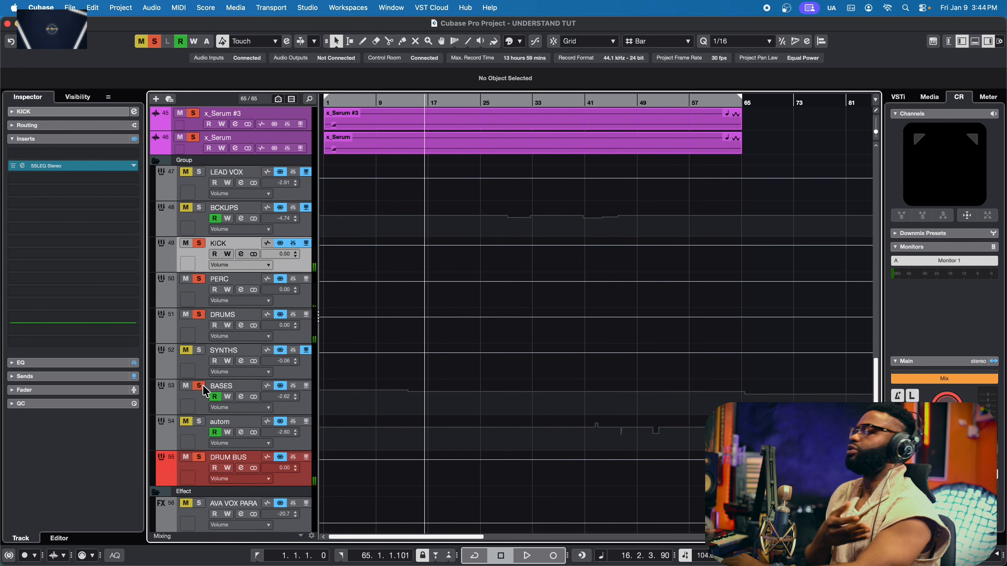
pyautogui.press('space')
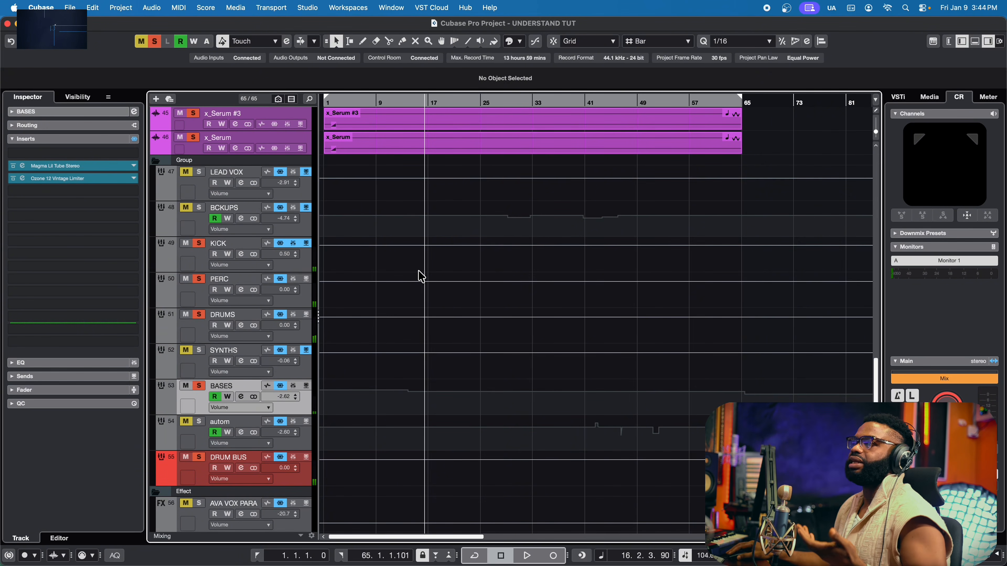
pyautogui.click(84, 167)
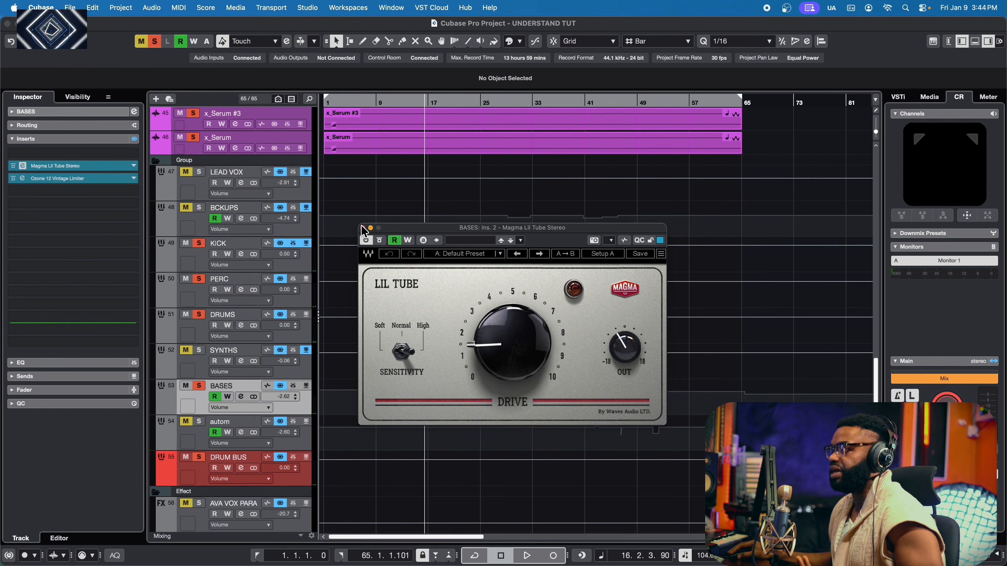
pyautogui.click(362, 228)
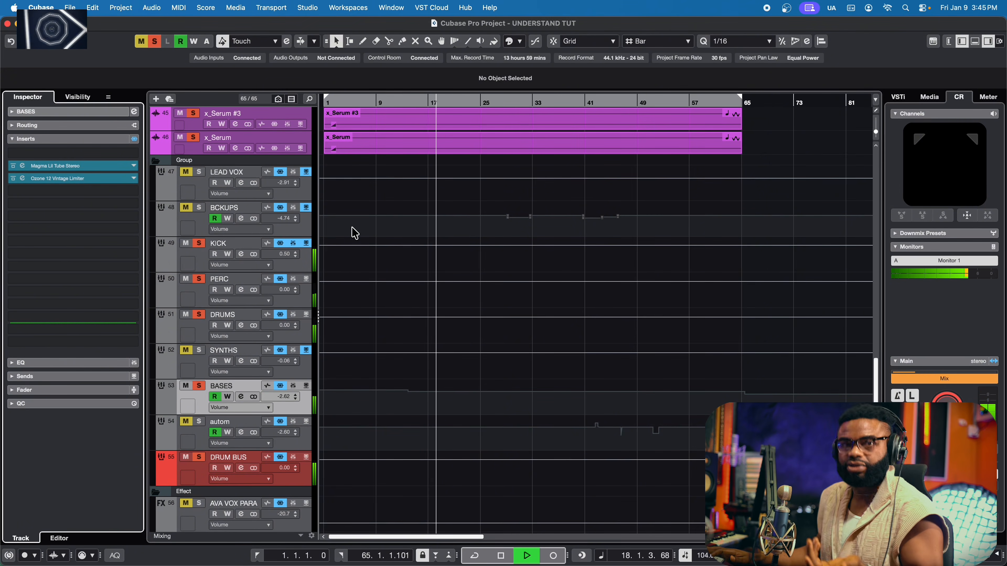
# Audition the soloed BASES group together with the drum groups in short playback passes from around bar 16
pyautogui.press('space')
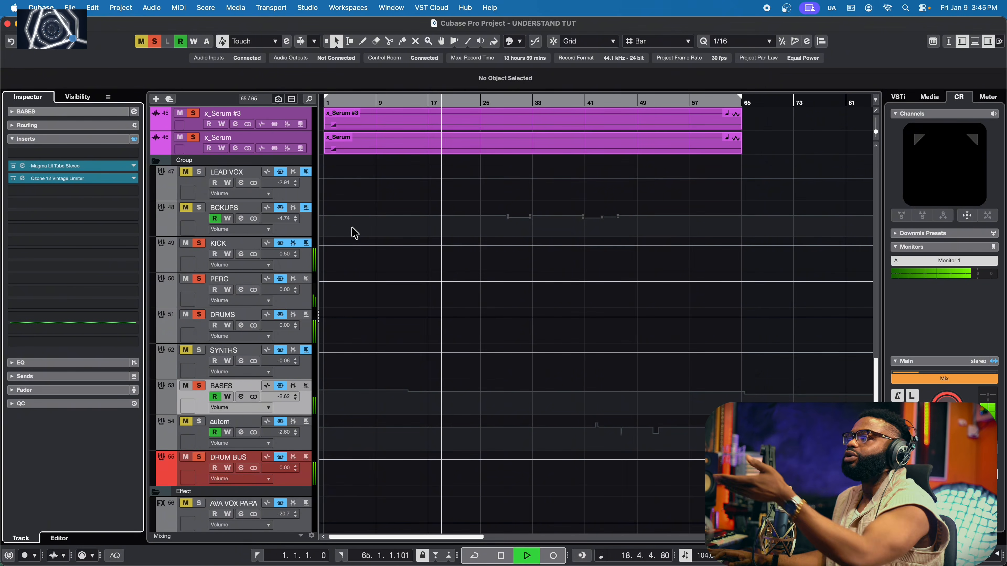
pyautogui.press('space')
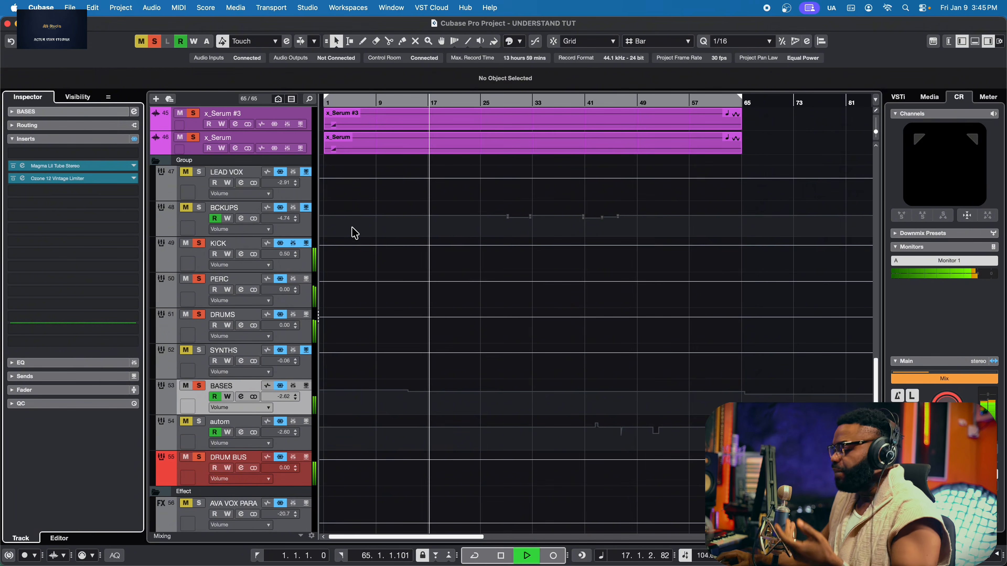
pyautogui.press('space')
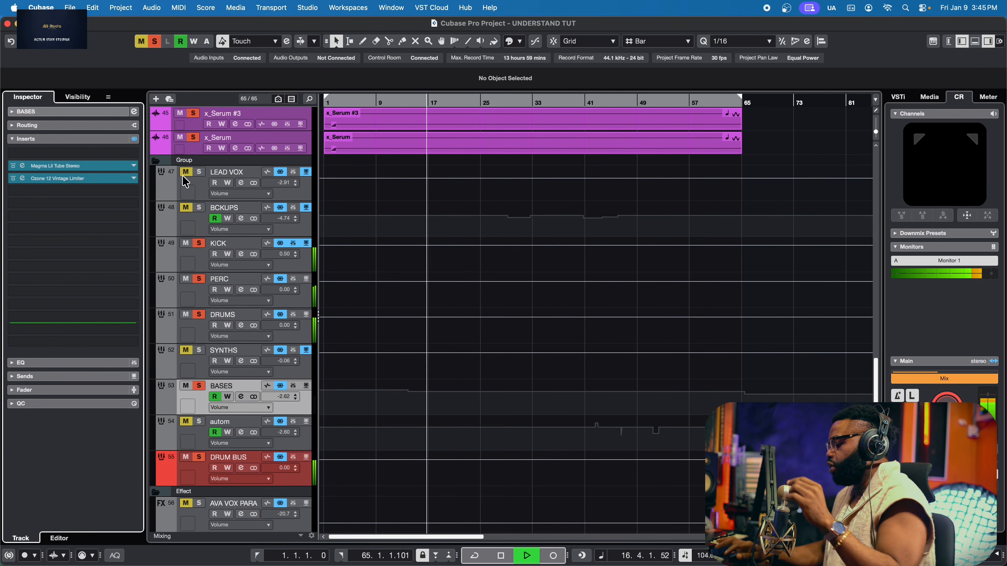
pyautogui.press('space')
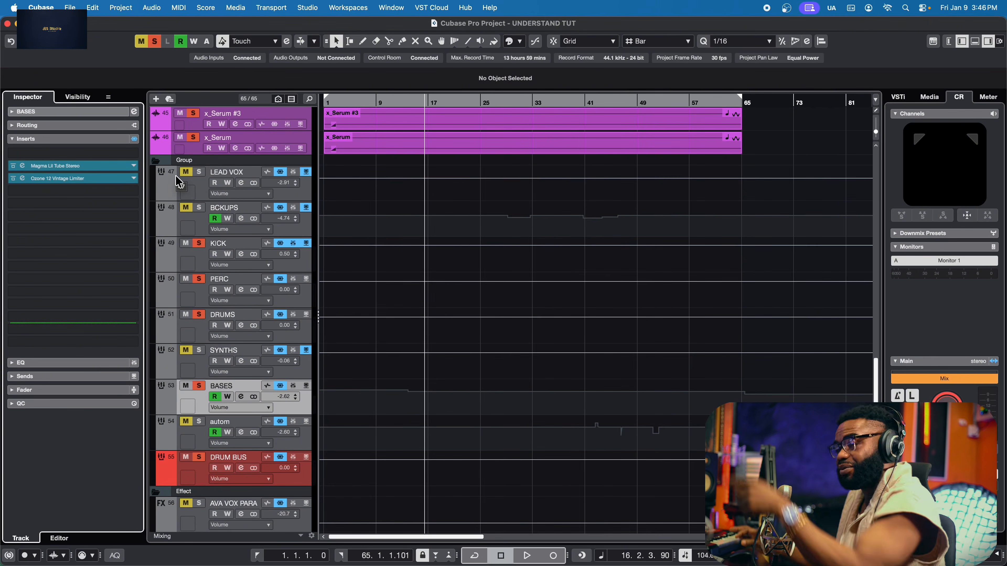
pyautogui.press('space')
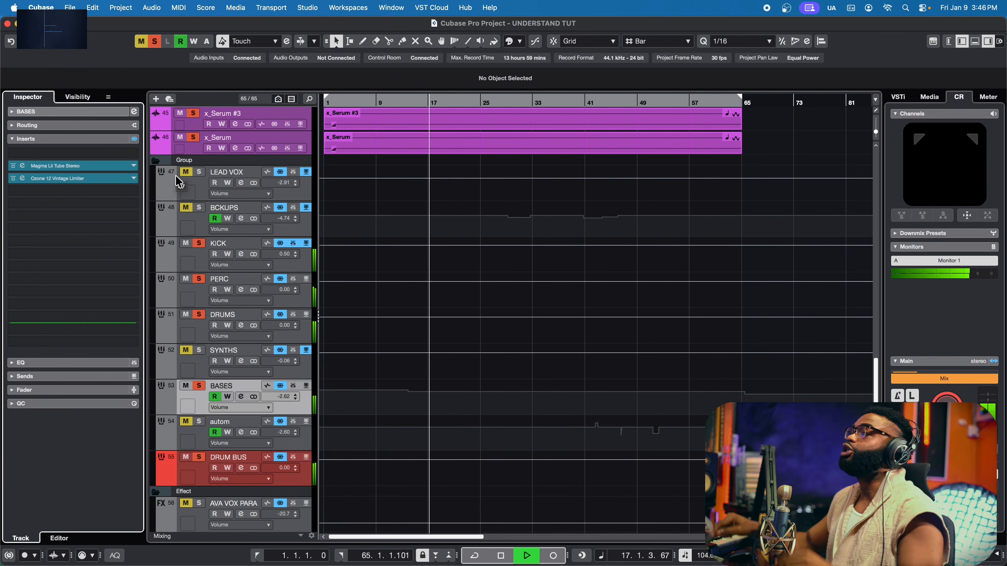
pyautogui.press('space')
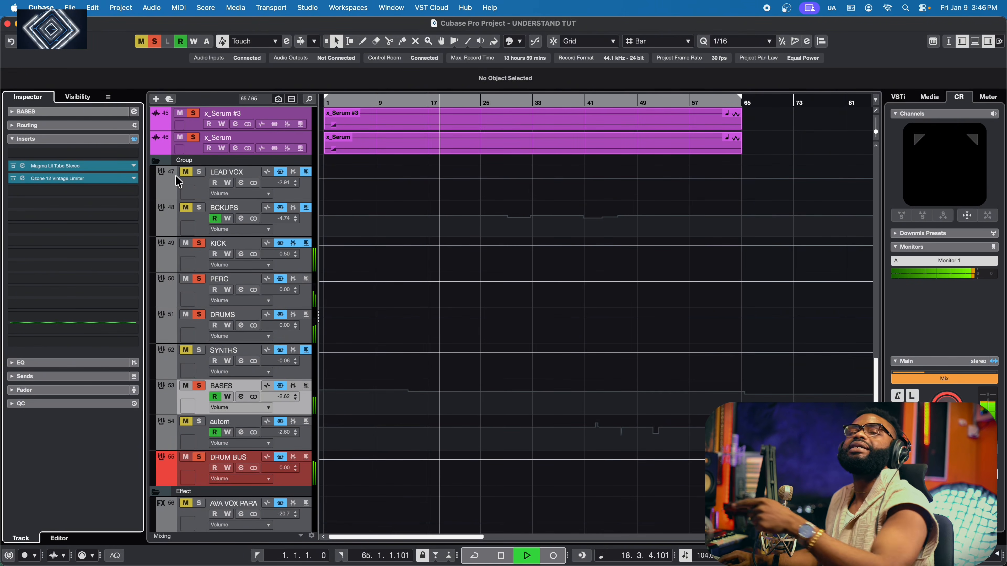
pyautogui.press('space')
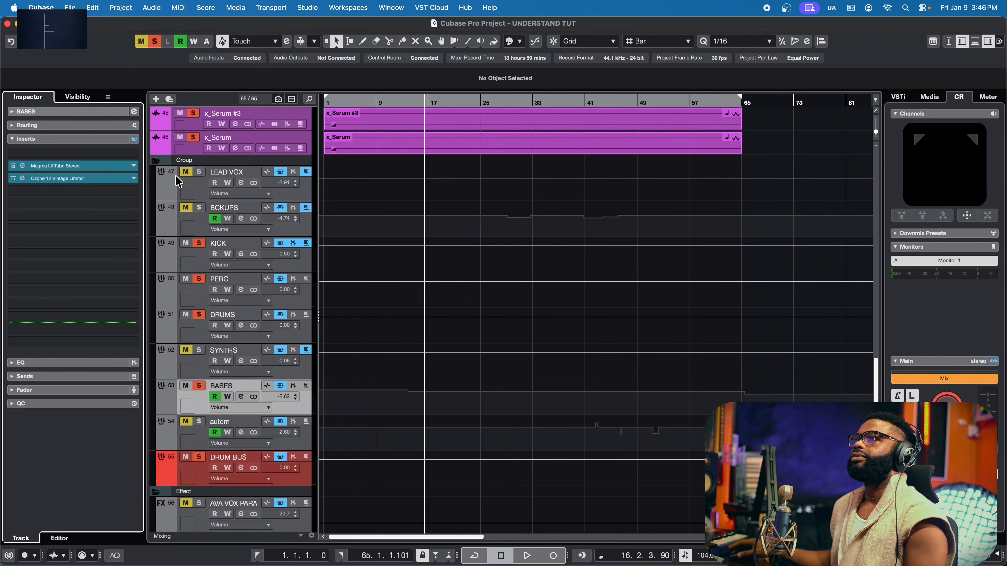
# Examine the Magma Lil Tube Stereo and Ozone 12 Vintage Limiter inserts on the BASES group, closing each plug-in window
pyautogui.click(23, 167)
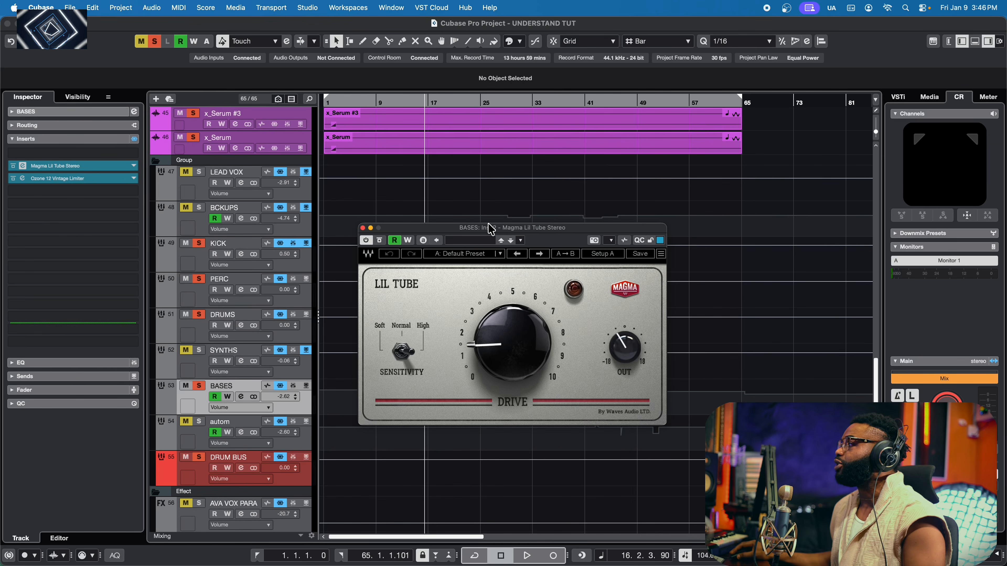
pyautogui.click(363, 229)
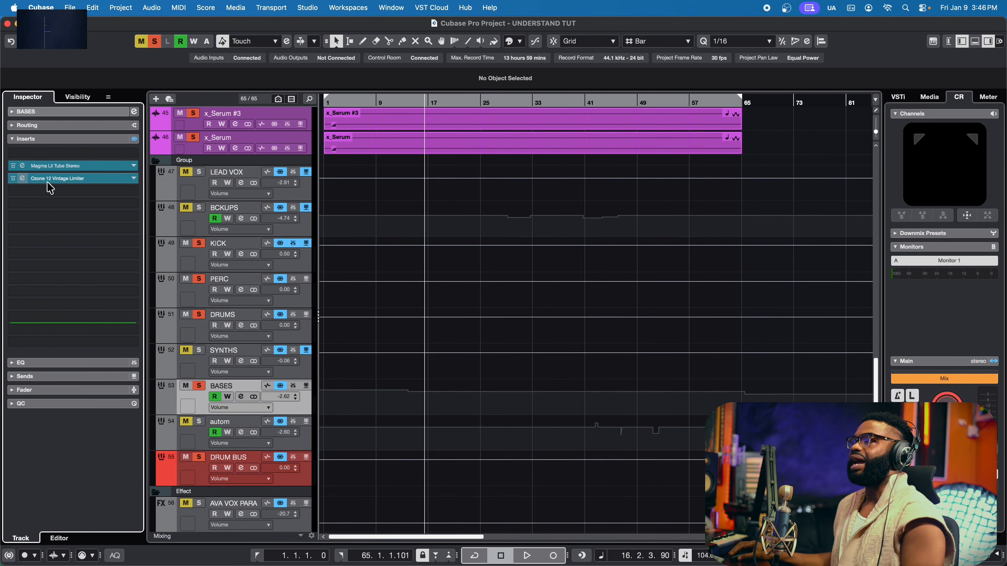
pyautogui.click(75, 179)
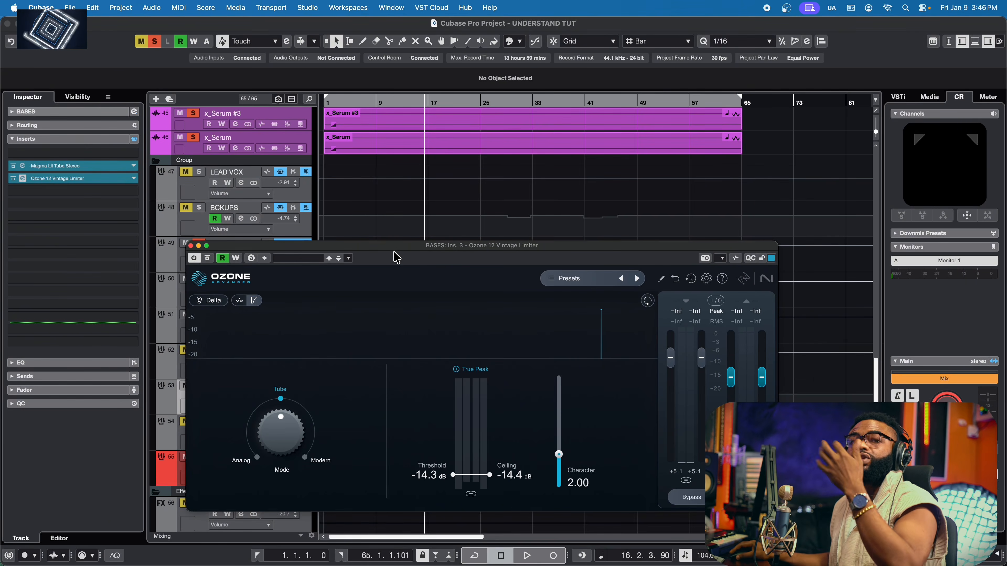
pyautogui.moveTo(396, 258); pyautogui.dragTo(401, 198)
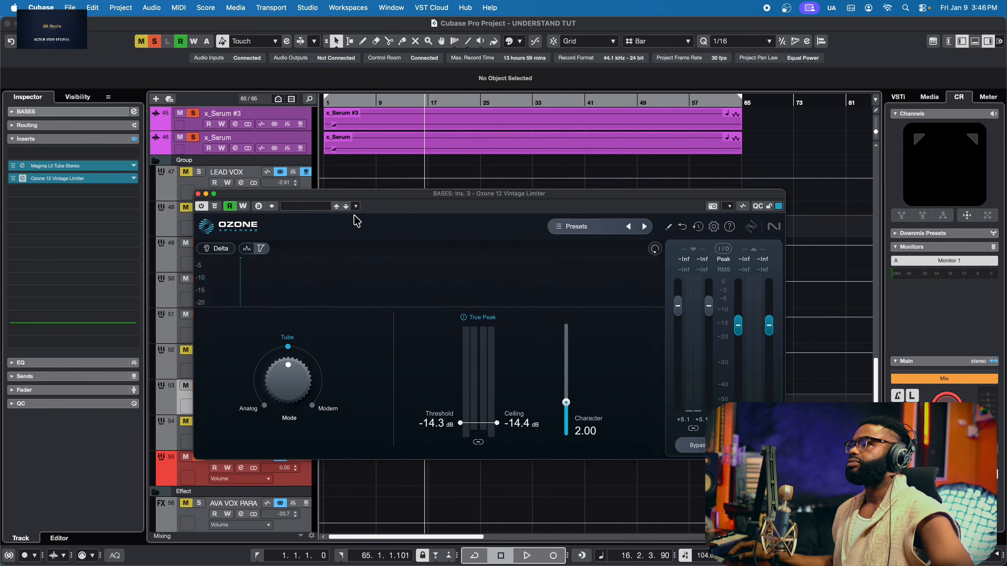
pyautogui.click(198, 194)
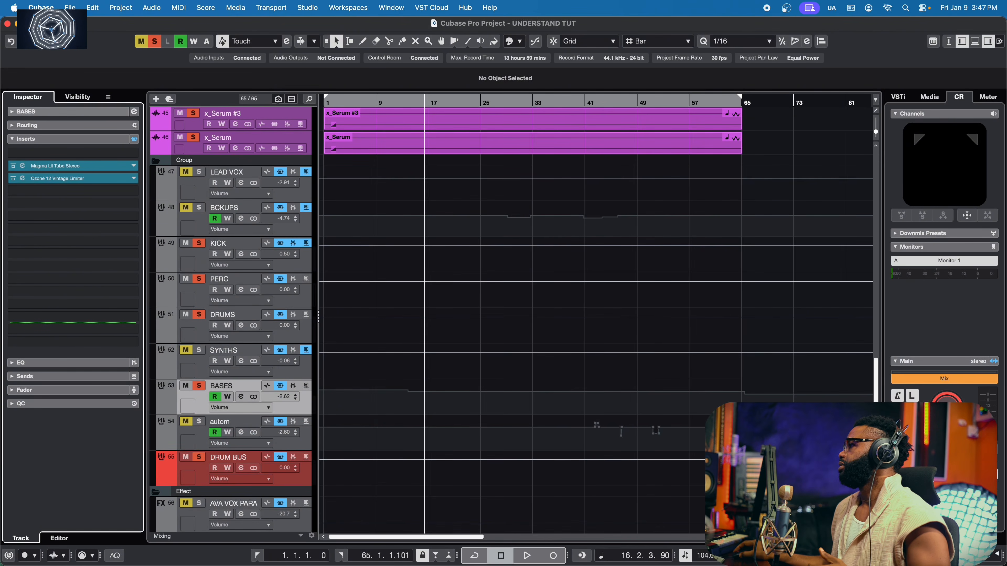